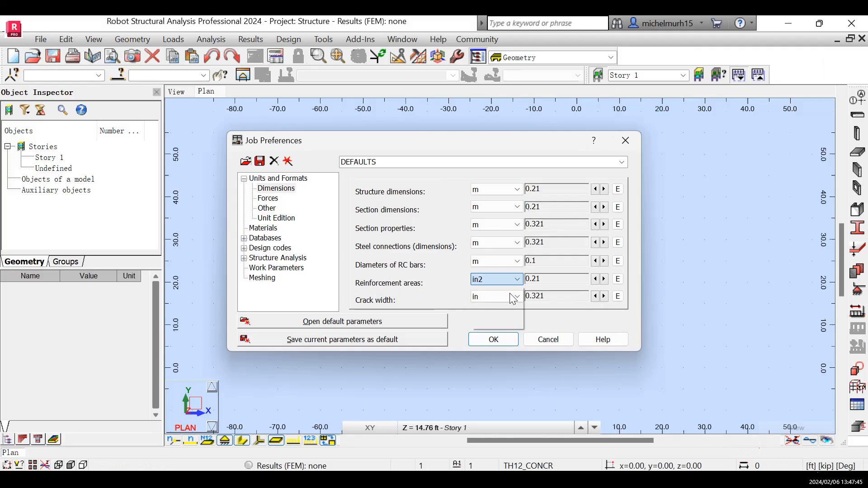
# Set the force unit to kN and the moment unit to kN*m in the force unit preferences
pyautogui.click(269, 199)
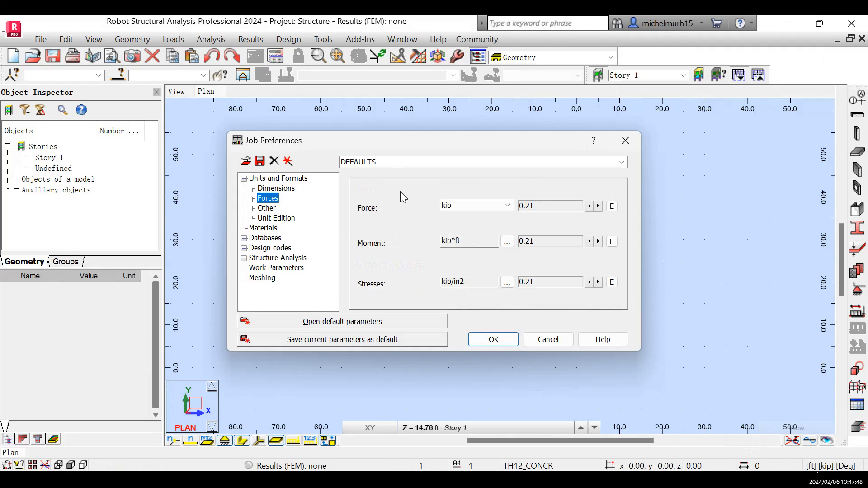
pyautogui.click(504, 208)
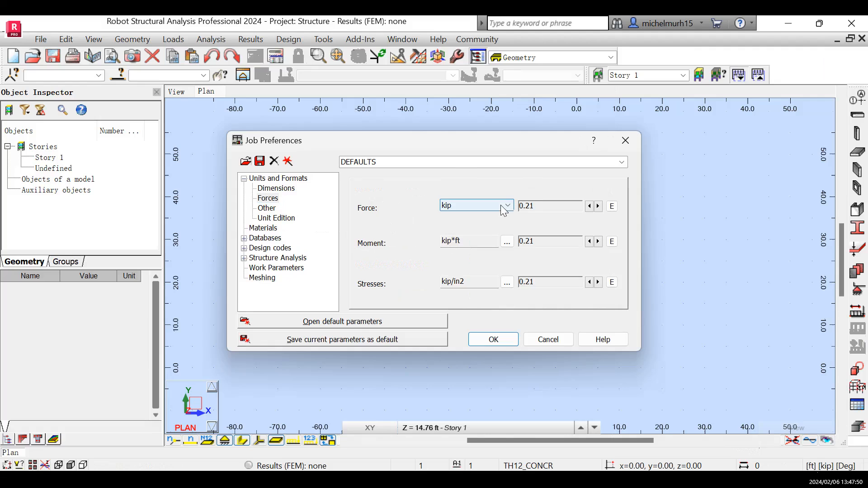
pyautogui.click(466, 246)
pyautogui.click(508, 245)
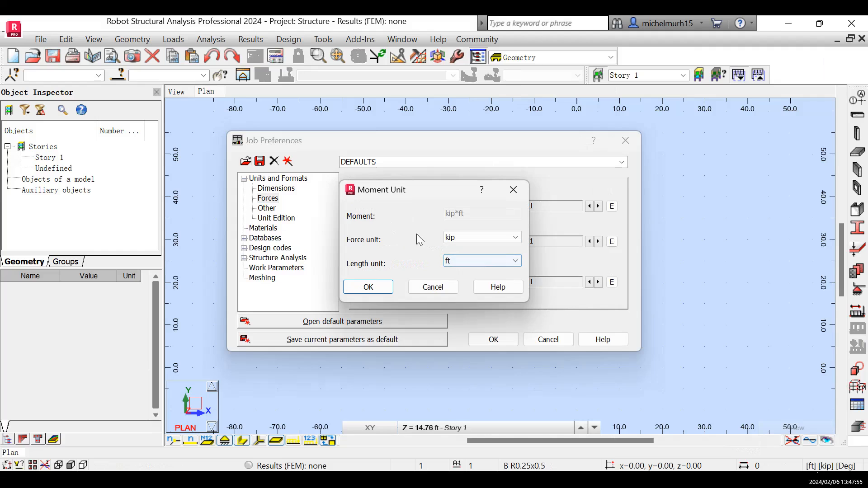
pyautogui.click(510, 237)
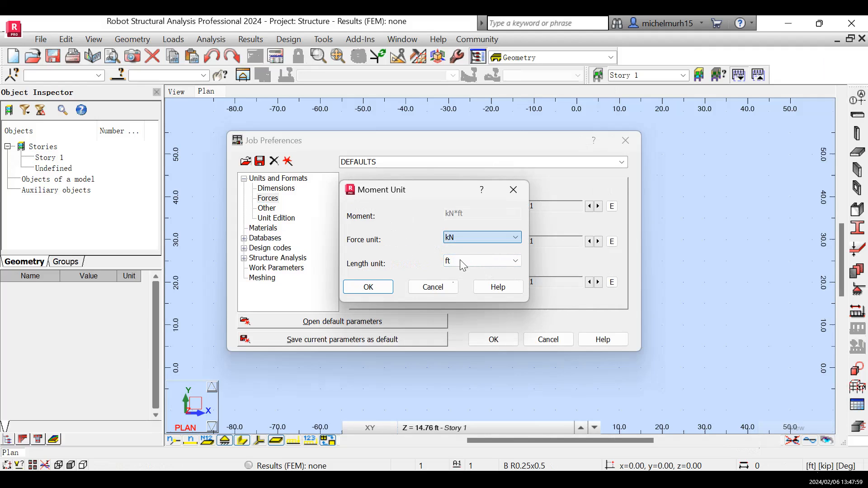
pyautogui.click(468, 295)
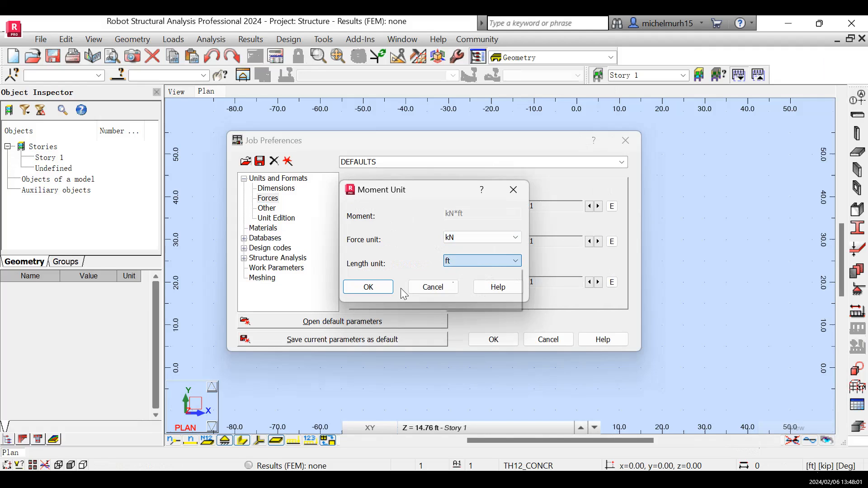
pyautogui.click(382, 286)
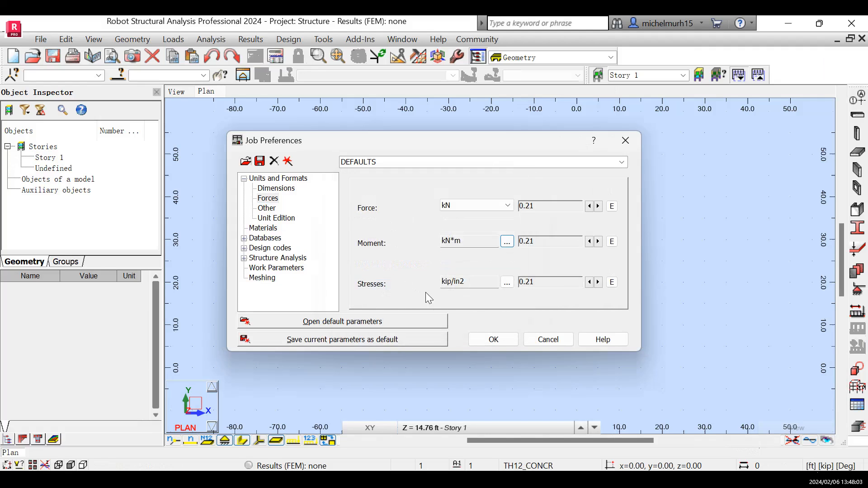
# Set the stress unit to kN/m2 and accept the job preferences
pyautogui.click(508, 283)
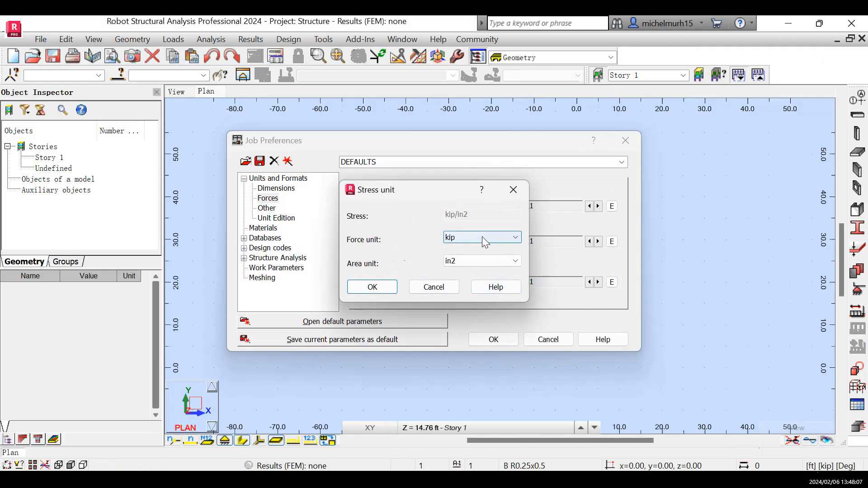
pyautogui.click(481, 237)
pyautogui.click(456, 285)
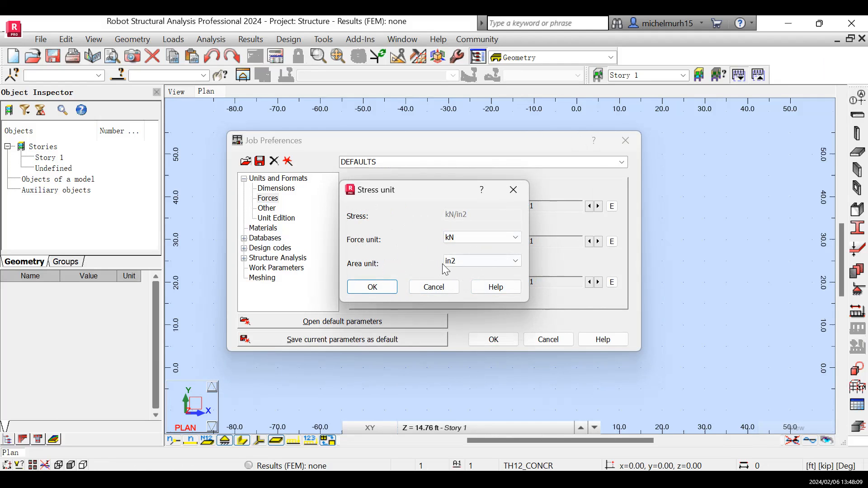
pyautogui.click(472, 261)
pyautogui.click(456, 297)
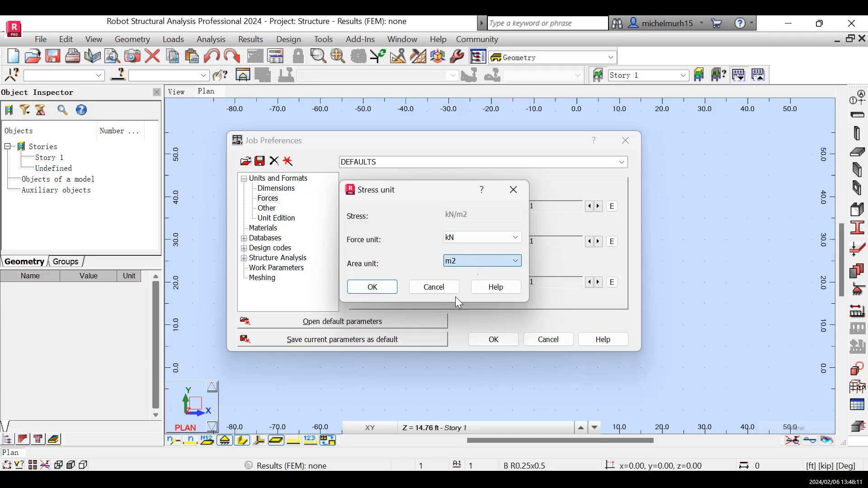
pyautogui.click(372, 288)
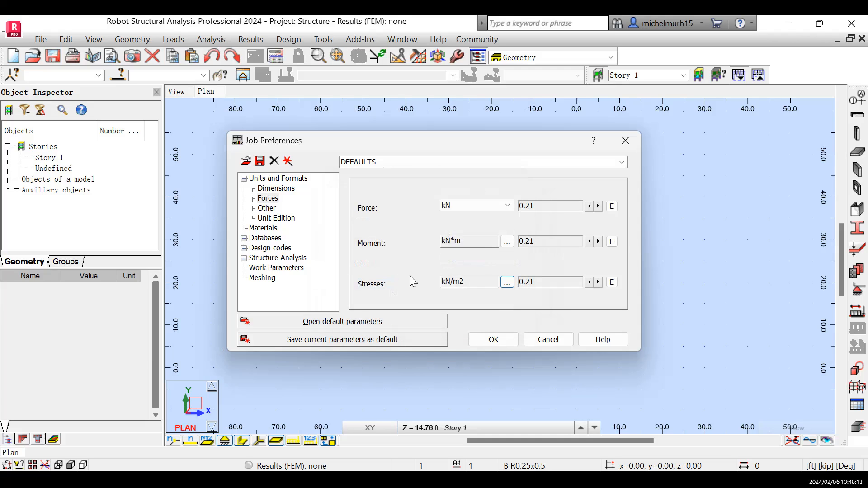
pyautogui.click(494, 340)
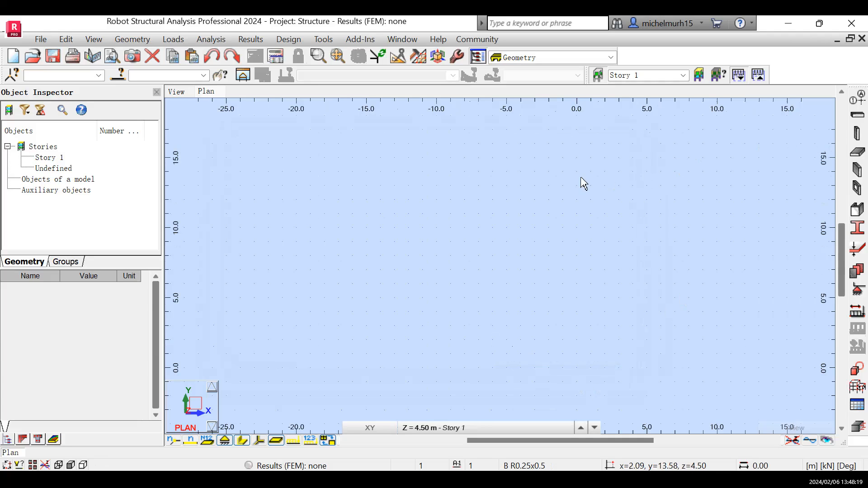
# Define X structural axes starting at 0 m with 9 repetitions at 3 m spacing, and delete the axis at 27 m
pyautogui.click(864, 106)
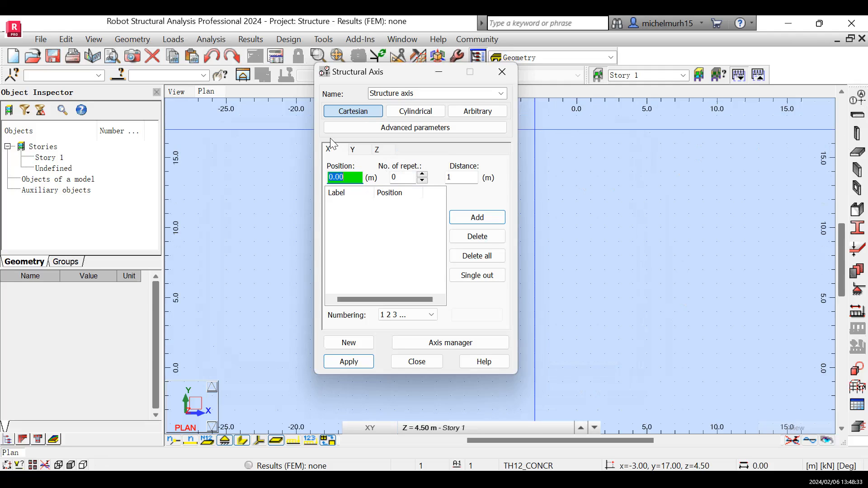
pyautogui.click(471, 177)
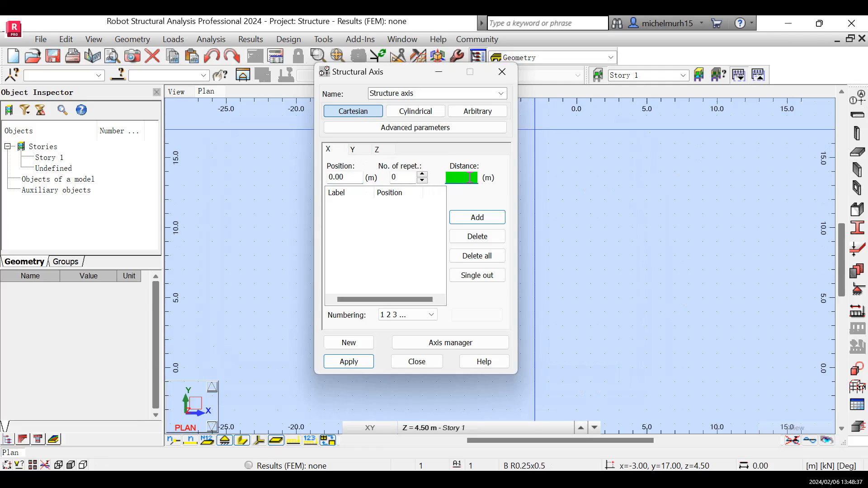
pyautogui.click(424, 174)
pyautogui.click(424, 175)
pyautogui.click(424, 175)
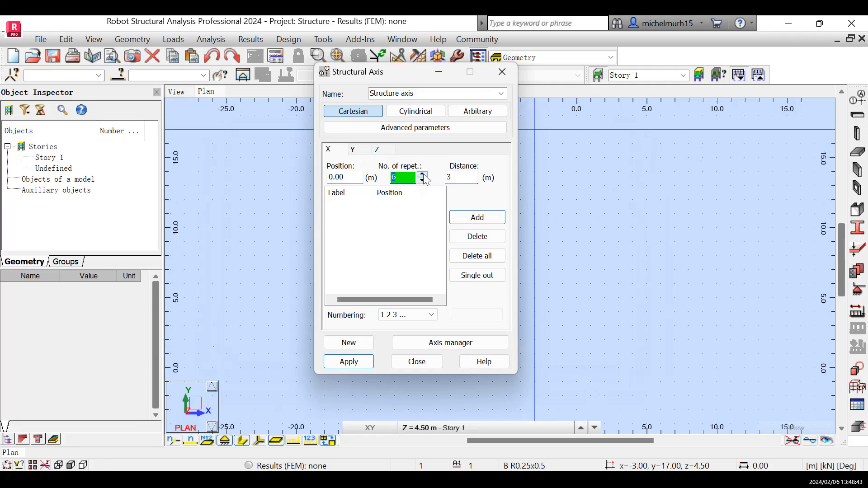
pyautogui.click(423, 175)
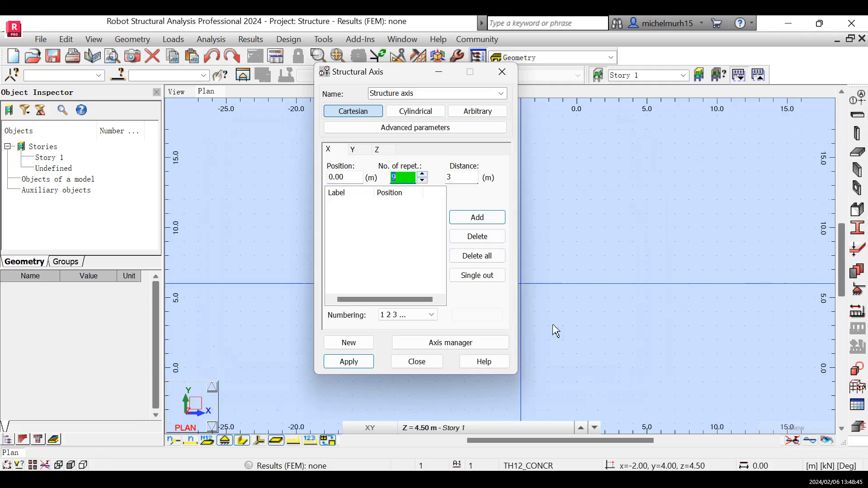
pyautogui.click(482, 220)
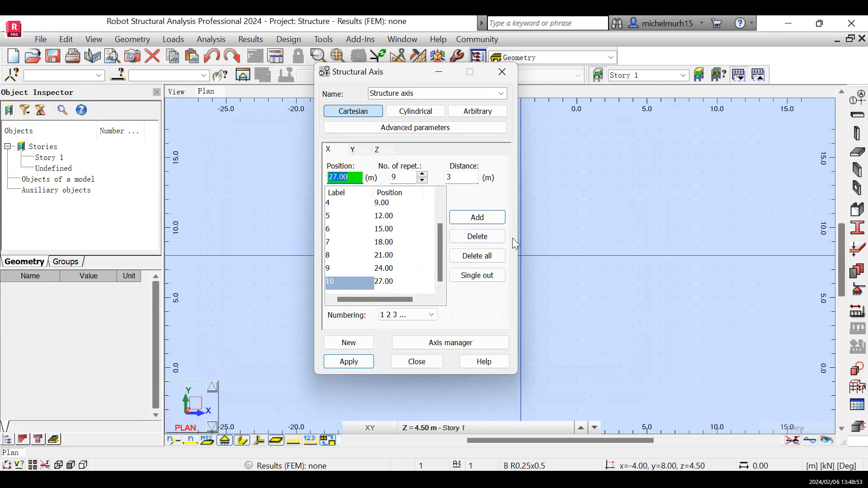
pyautogui.click(492, 236)
pyautogui.click(409, 315)
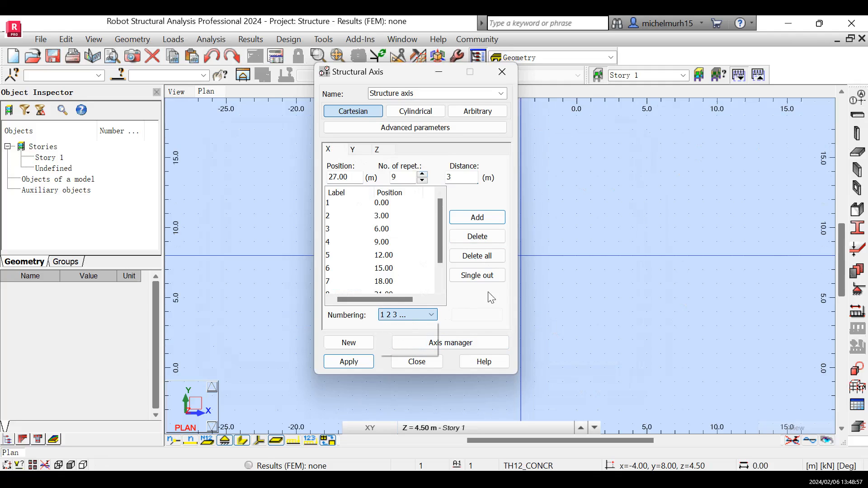
# Add Y structural axes starting at 0 m with 1 repetition at a distance of 6 m
pyautogui.click(356, 149)
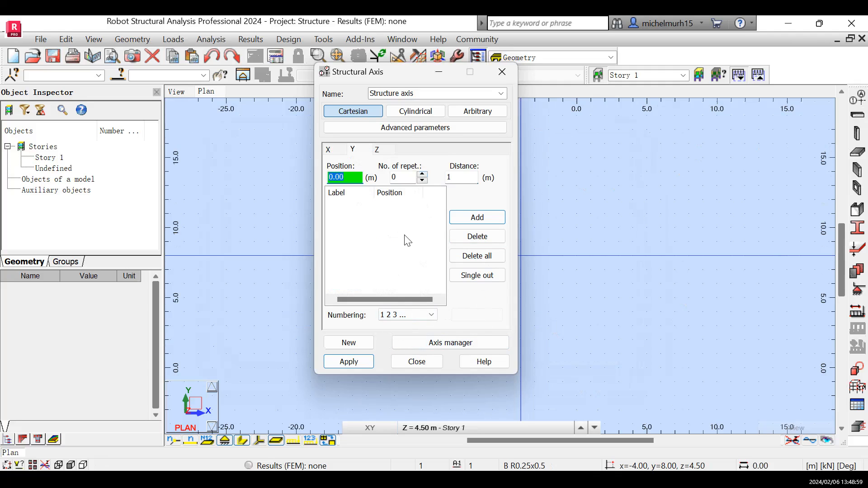
pyautogui.click(422, 176)
pyautogui.click(458, 179)
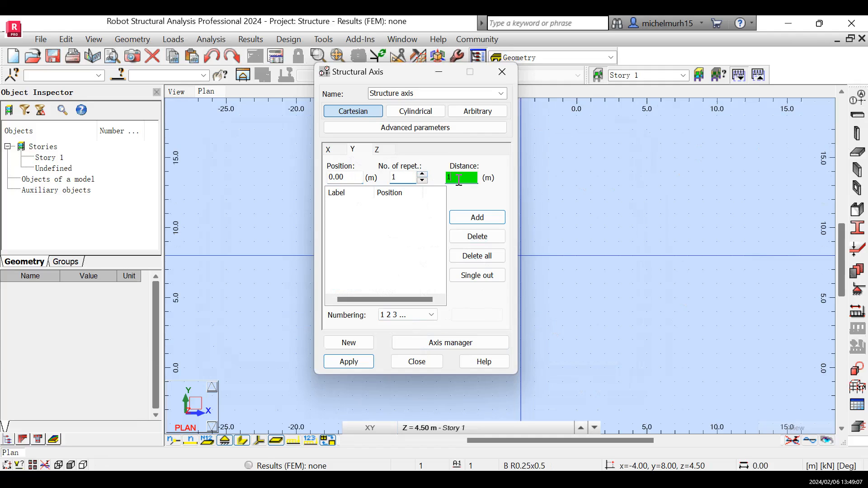
pyautogui.write('6')
pyautogui.click(475, 219)
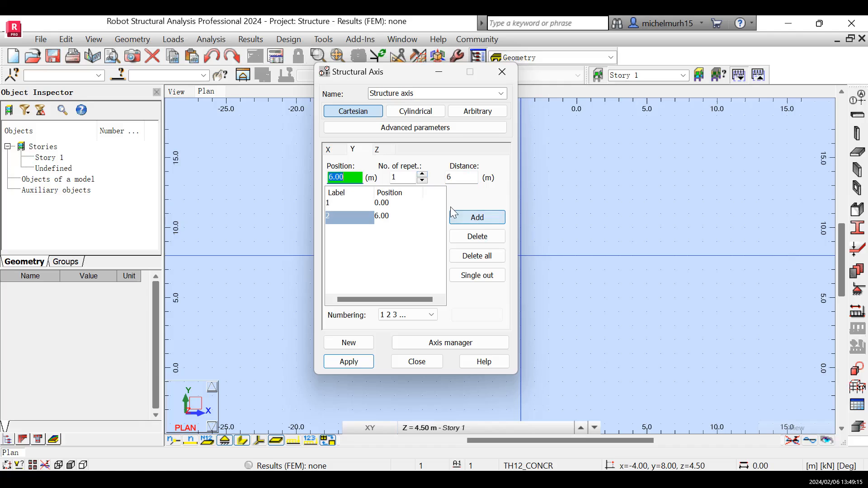
# Add one more Y axis at a distance of 2.7 m from the 6.00 m axis
pyautogui.click(424, 180)
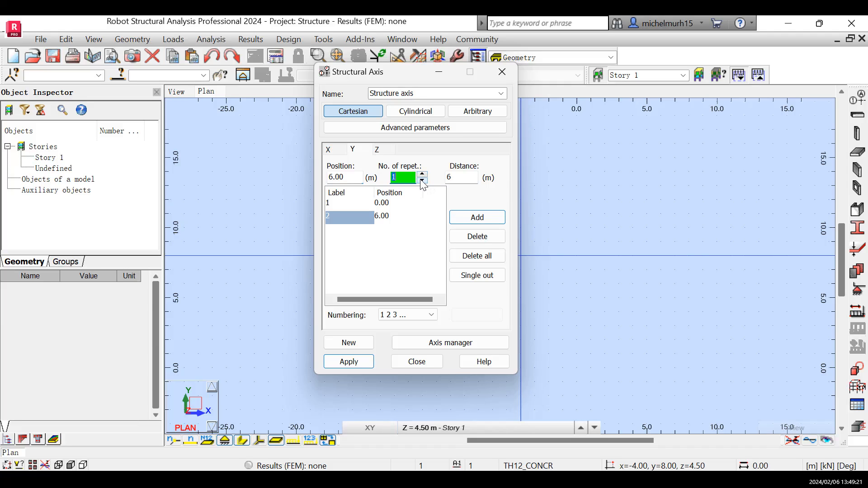
pyautogui.click(457, 177)
pyautogui.write('2.7')
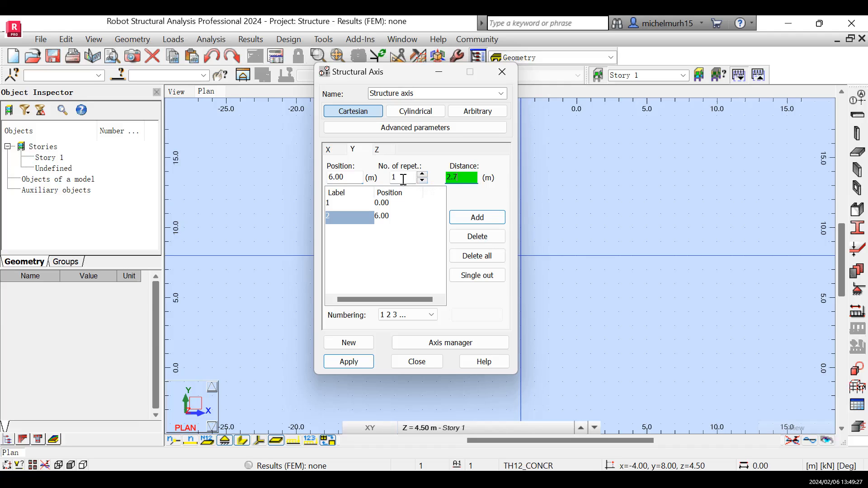
pyautogui.click(477, 217)
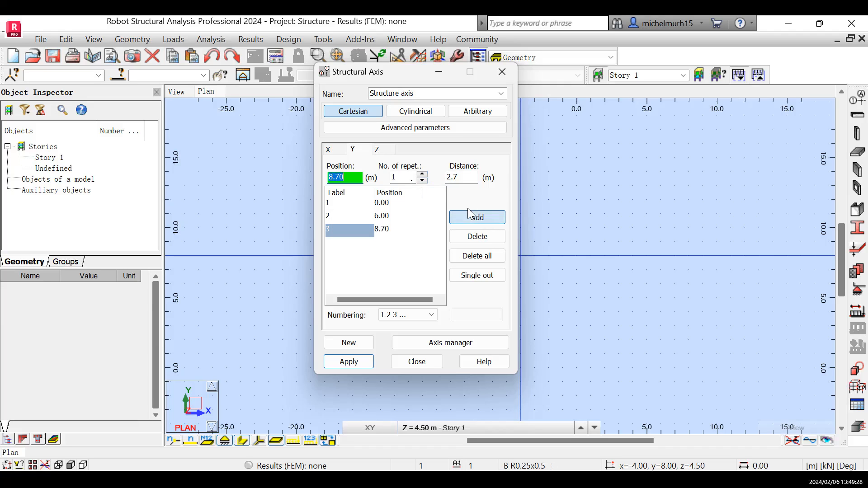
# Add a Y axis 6 m beyond the 8.70 m axis and choose the numbering style for the Y axes
pyautogui.click(403, 178)
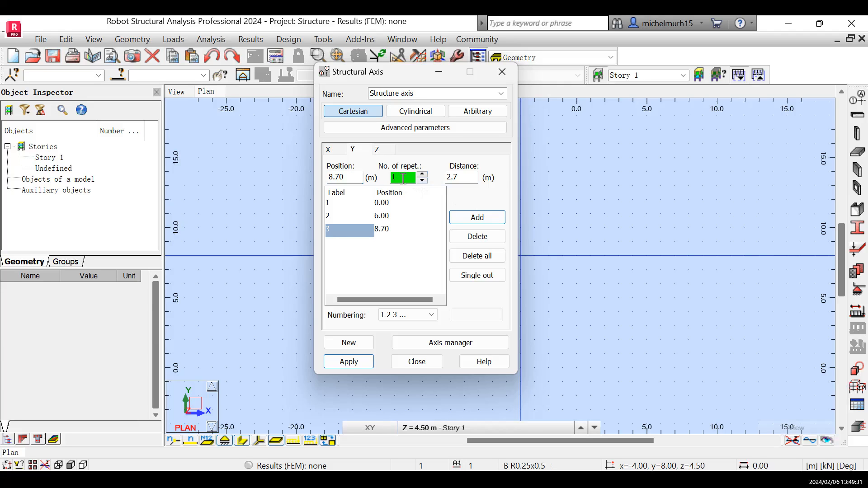
pyautogui.click(468, 178)
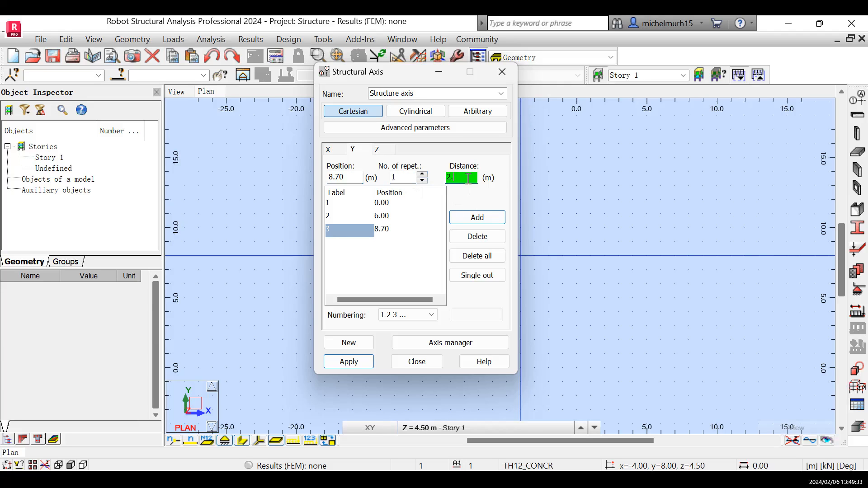
pyautogui.write('6')
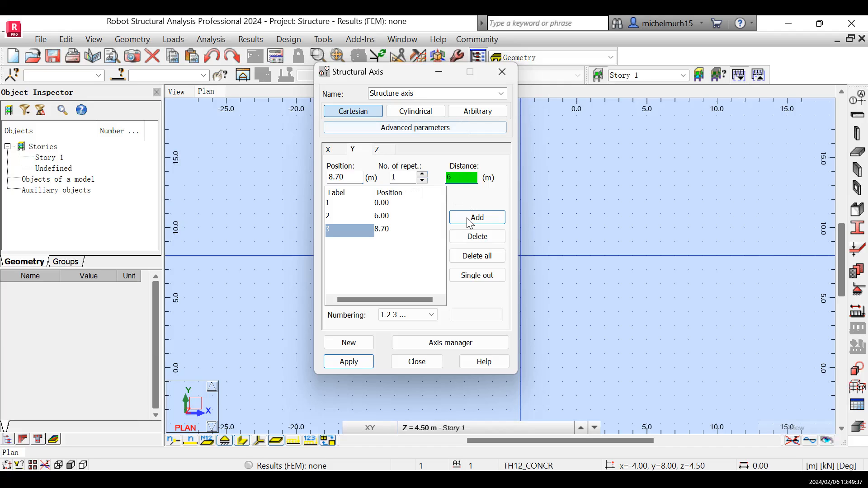
pyautogui.click(468, 219)
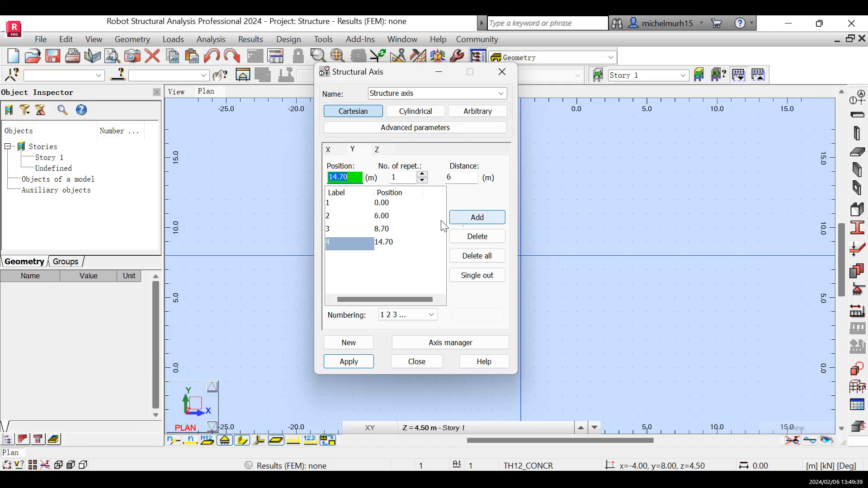
pyautogui.click(405, 314)
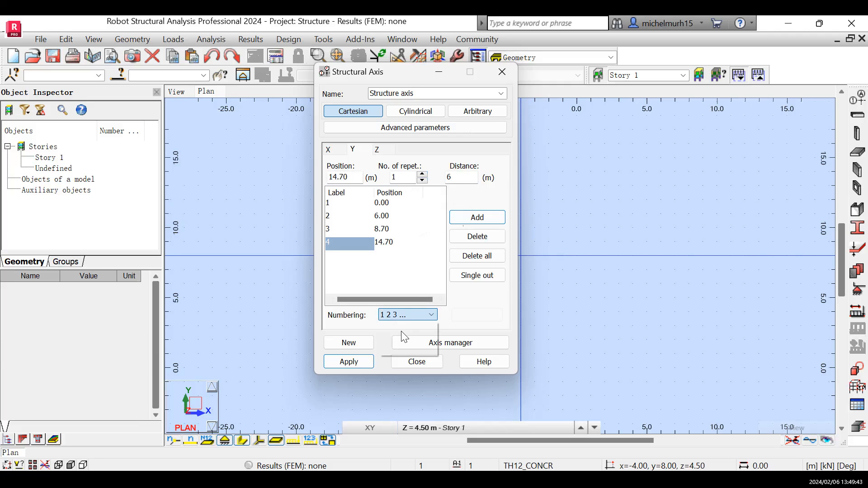
pyautogui.click(405, 337)
# Add a Z level starting from 0 m with 1 repetition at a distance of 4.5 m
pyautogui.click(378, 149)
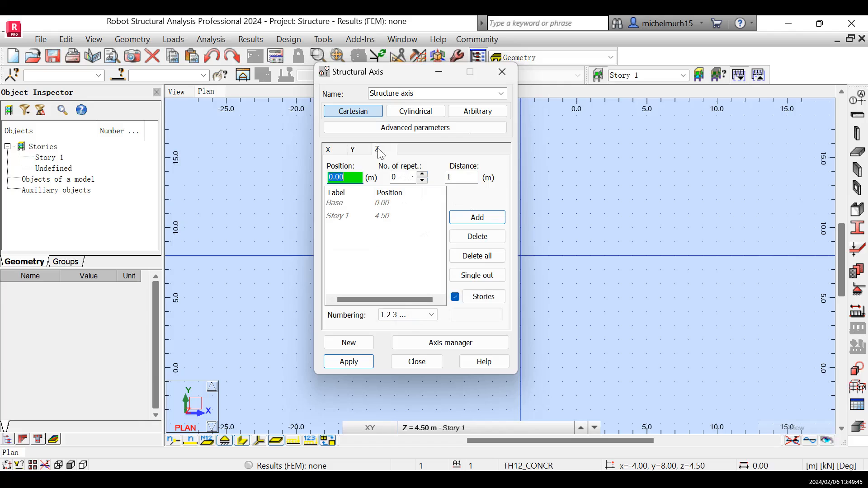
pyautogui.click(457, 178)
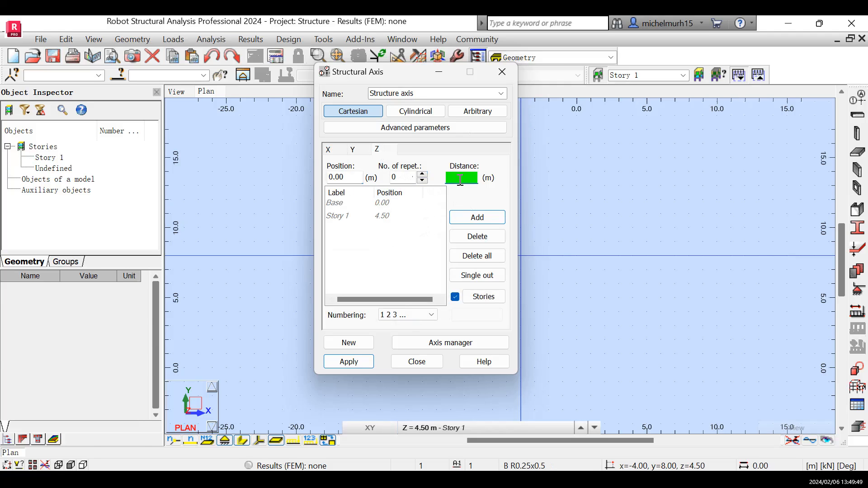
pyautogui.write('4')
pyautogui.click(422, 174)
pyautogui.click(476, 217)
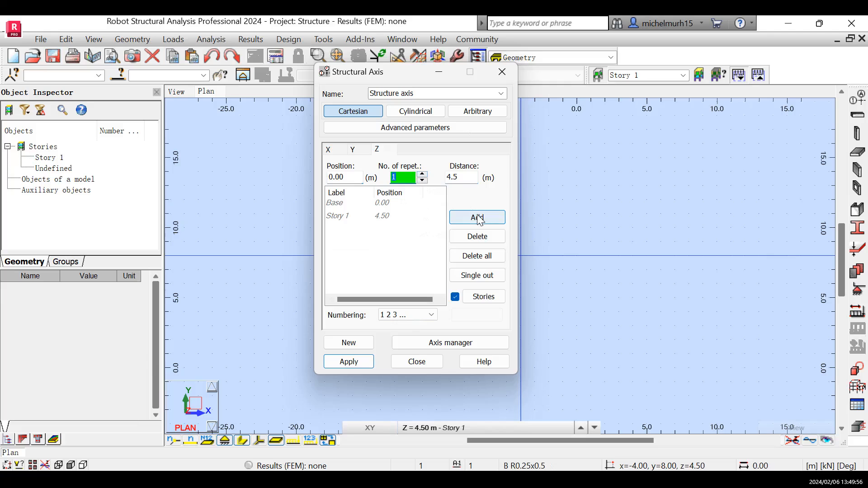
# Add Z levels above 4.50 m with 3 repetitions at 3 m spacing and open their numbering options
pyautogui.click(422, 175)
pyautogui.click(422, 175)
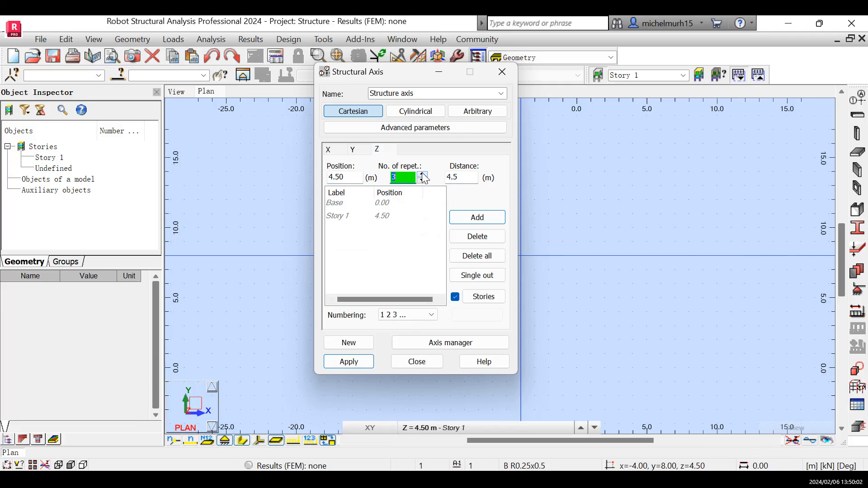
pyautogui.click(462, 178)
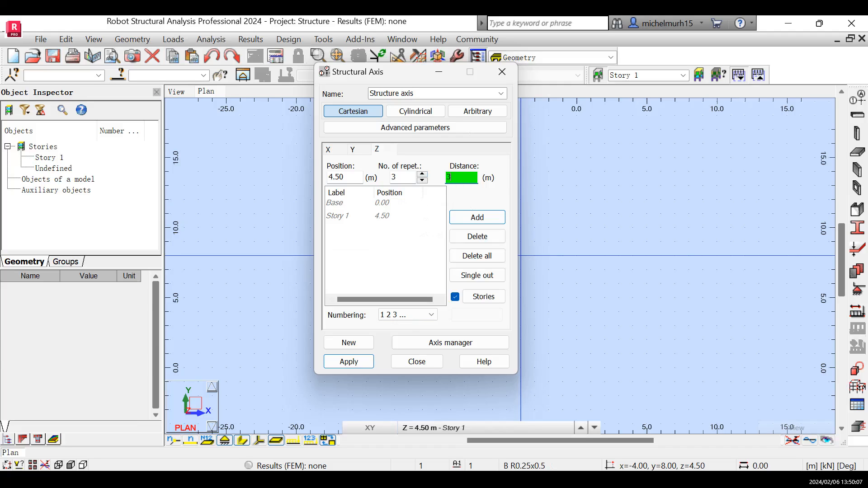
pyautogui.click(478, 218)
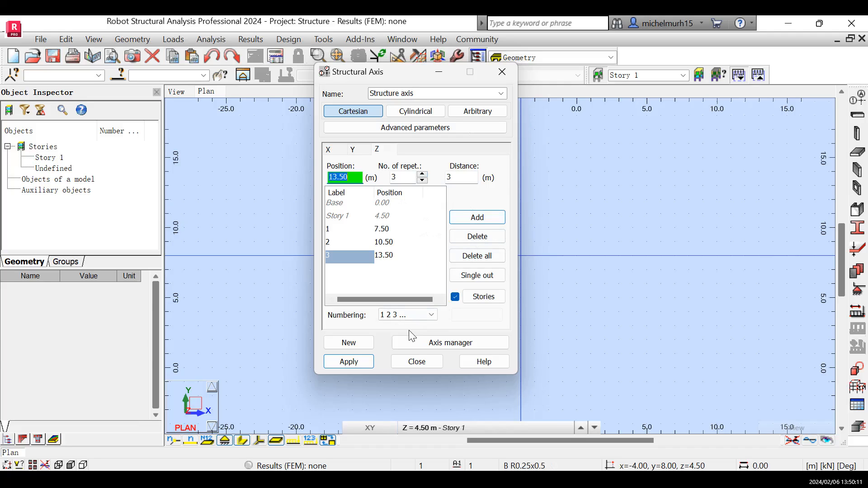
pyautogui.click(416, 314)
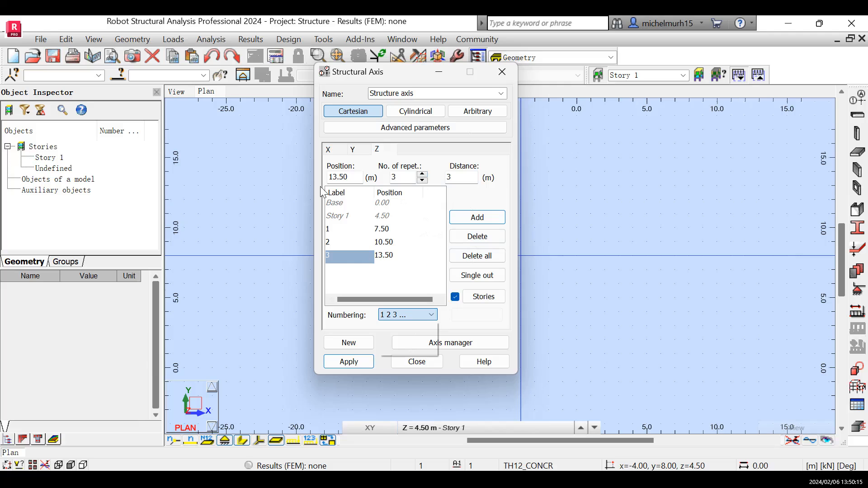
# Label the Z levels by their value and apply the structural axis grid to the model
pyautogui.click(410, 342)
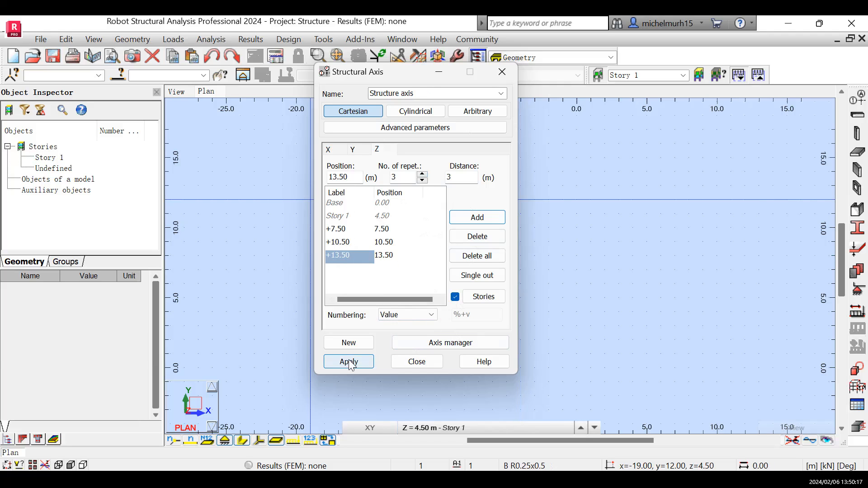
pyautogui.click(364, 362)
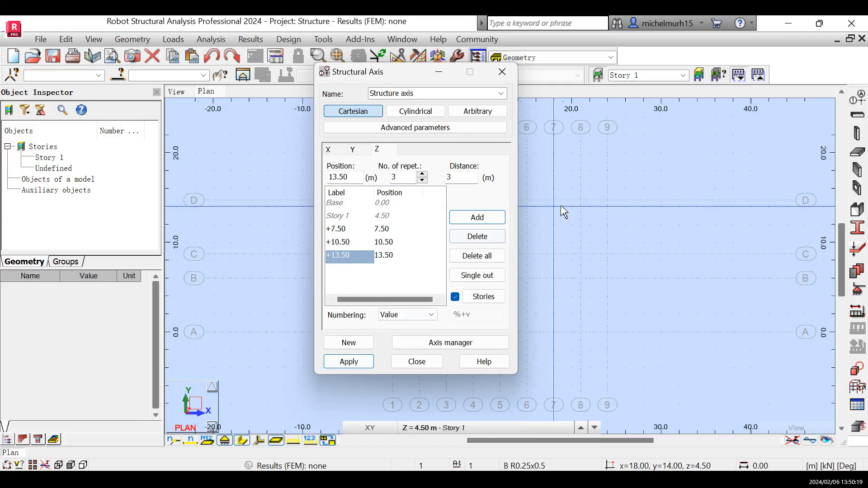
pyautogui.click(433, 367)
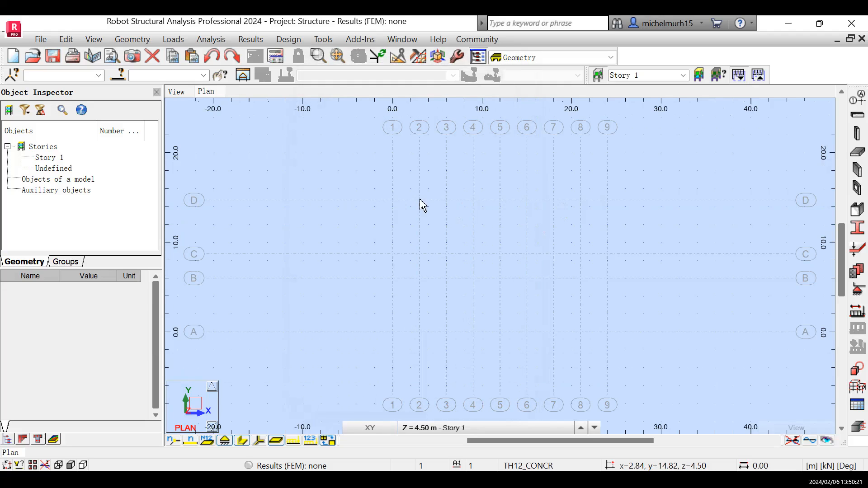
# Start defining columns as RC columns and add a new rectangular section with b 0.6 m and h 0.6 m
pyautogui.click(857, 134)
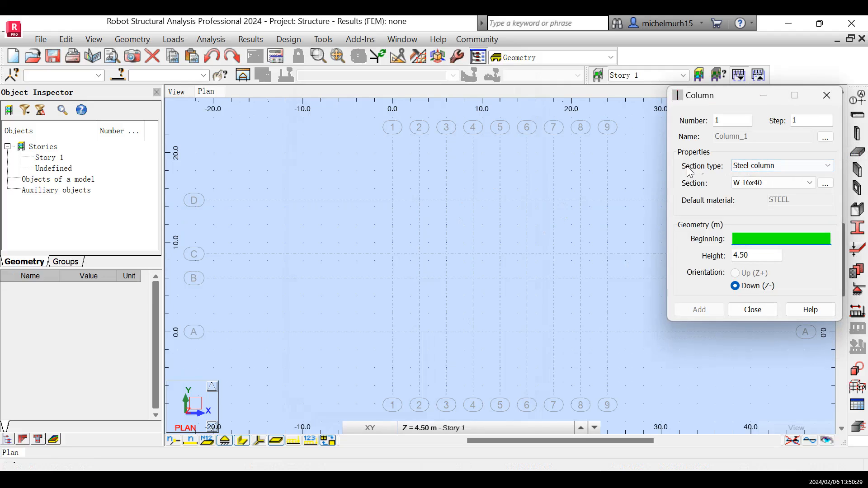
pyautogui.click(813, 165)
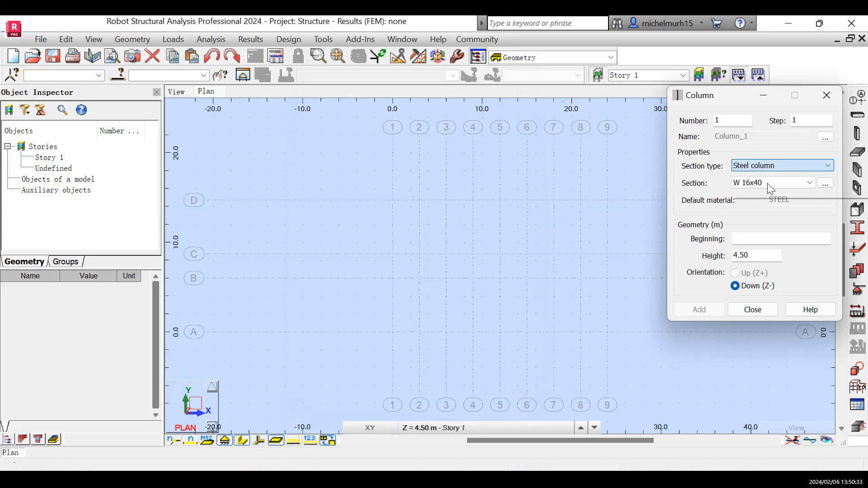
pyautogui.click(767, 183)
pyautogui.click(826, 183)
pyautogui.click(827, 185)
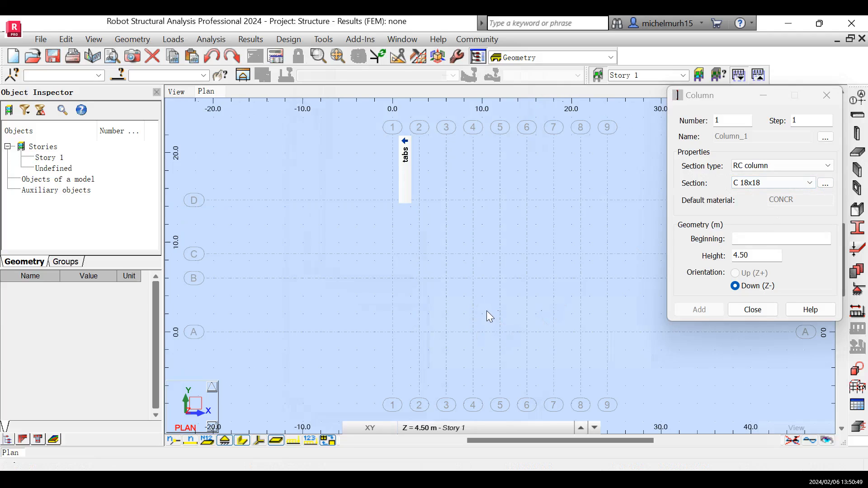
pyautogui.write('6')
pyautogui.click(597, 290)
pyautogui.press('BackSpace')
pyautogui.write('6')
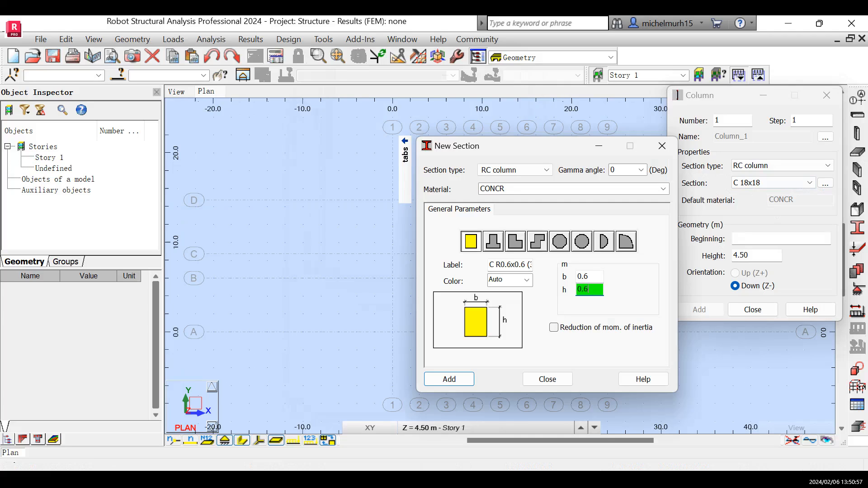
pyautogui.click(457, 385)
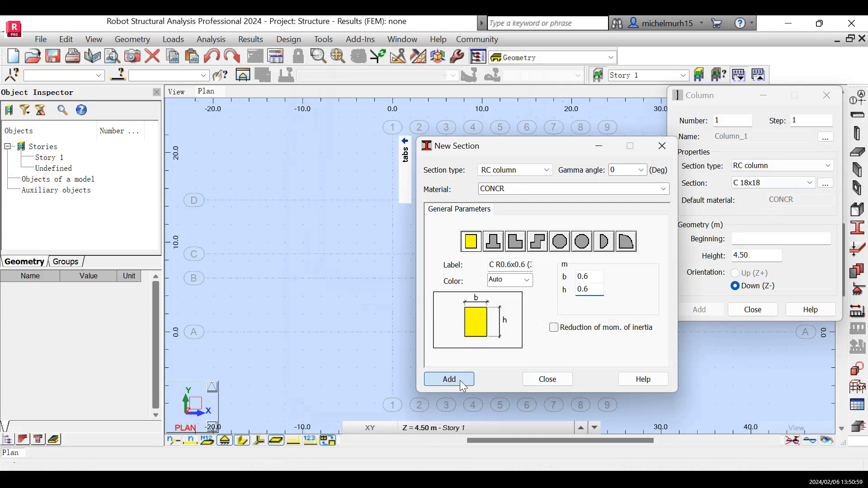
pyautogui.click(557, 380)
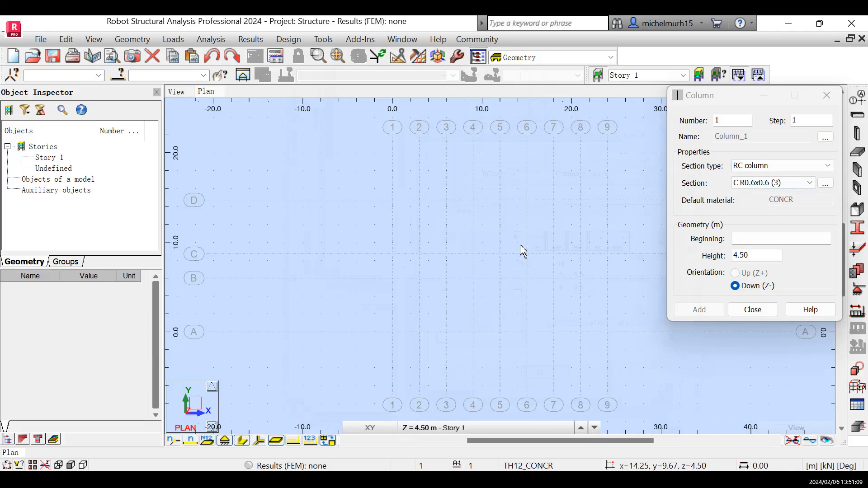
# Place C R0.6x0.6 columns on axis D at its intersections with axes 1 to 9
pyautogui.click(746, 238)
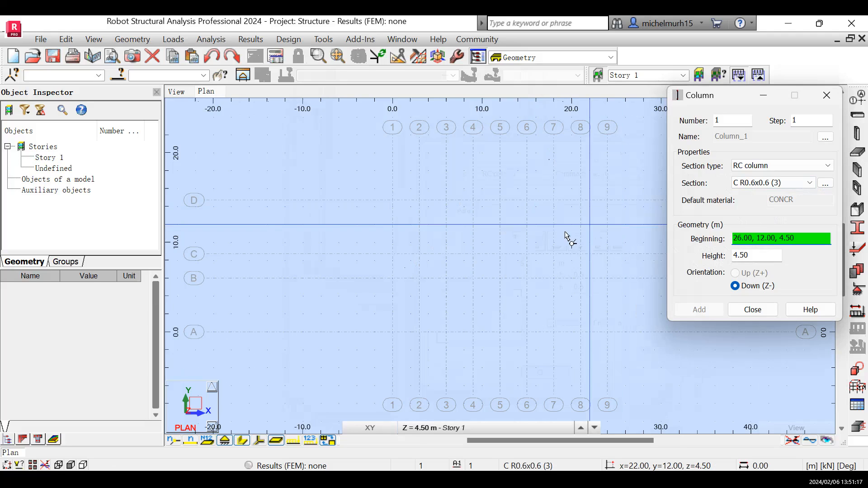
pyautogui.click(608, 201)
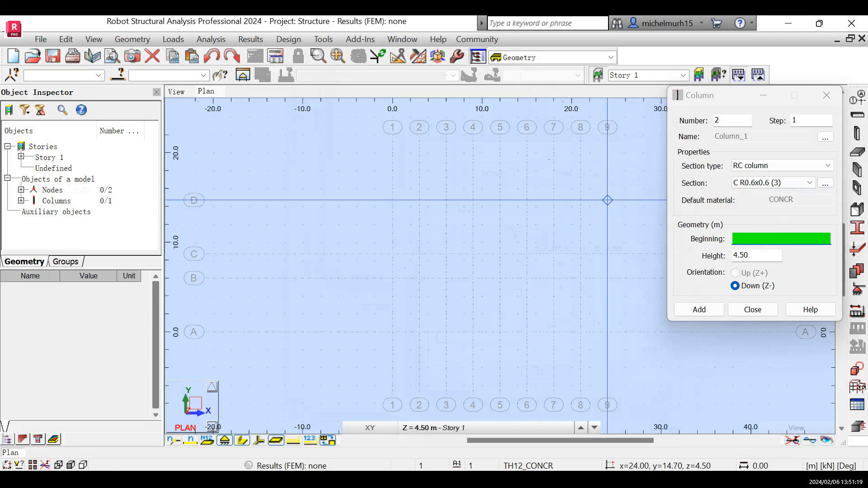
pyautogui.click(581, 201)
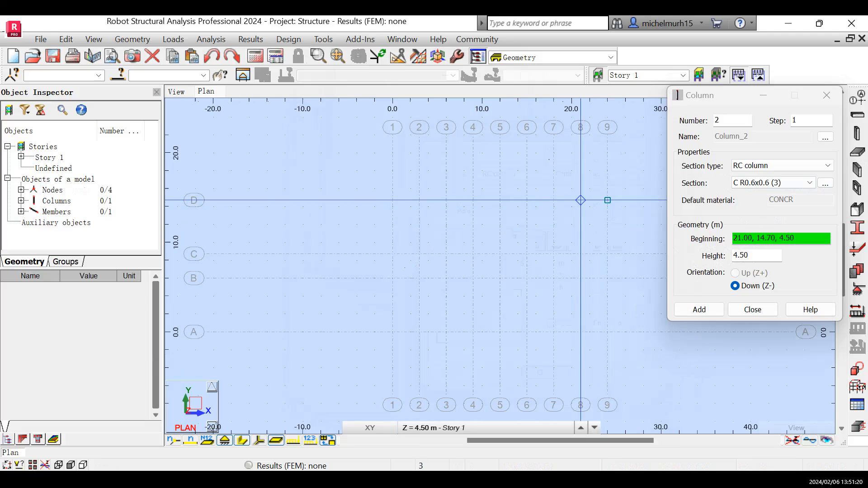
pyautogui.click(554, 200)
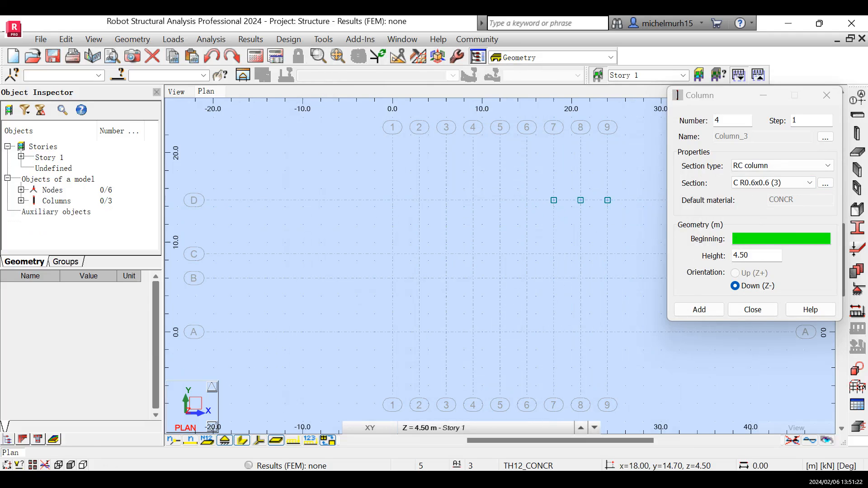
pyautogui.click(523, 201)
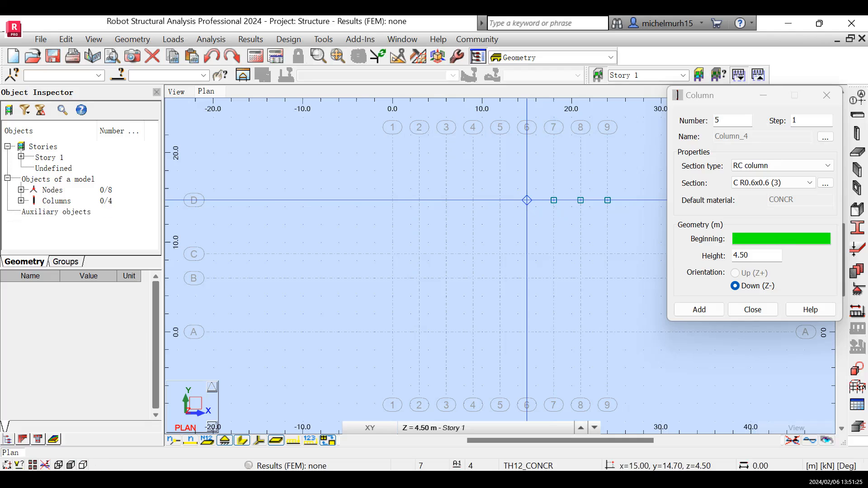
pyautogui.click(500, 201)
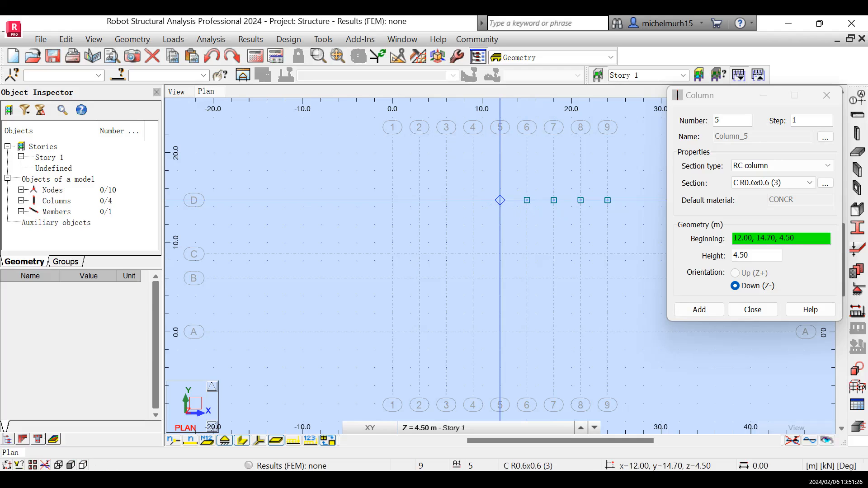
pyautogui.click(474, 201)
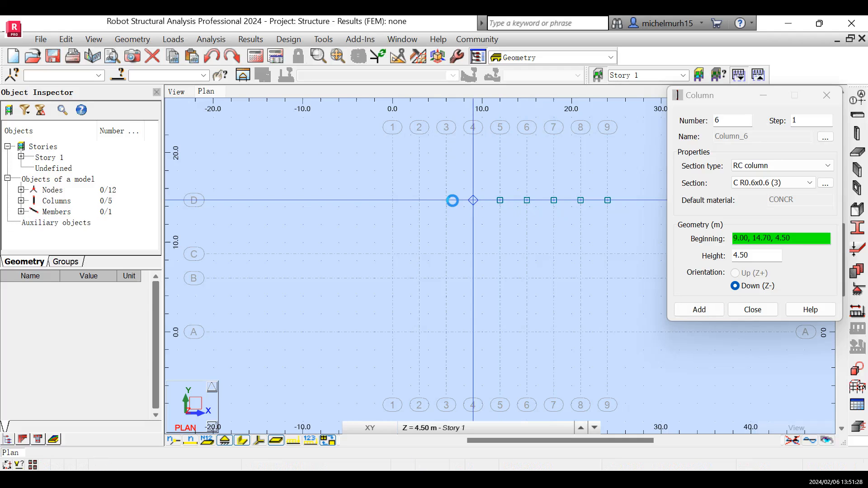
pyautogui.click(393, 200)
pyautogui.click(420, 200)
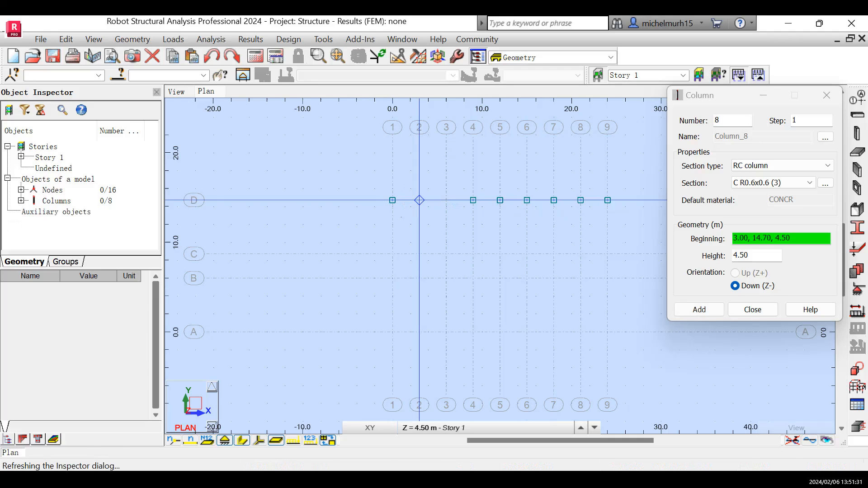
pyautogui.click(447, 201)
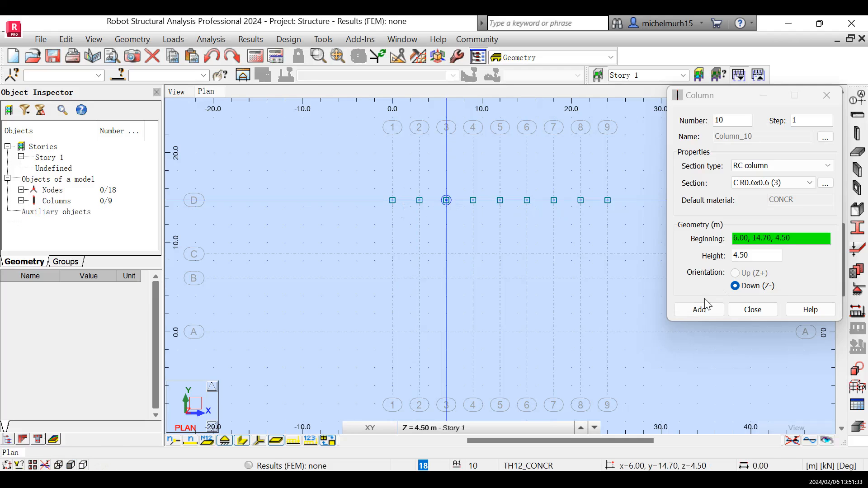
pyautogui.click(745, 309)
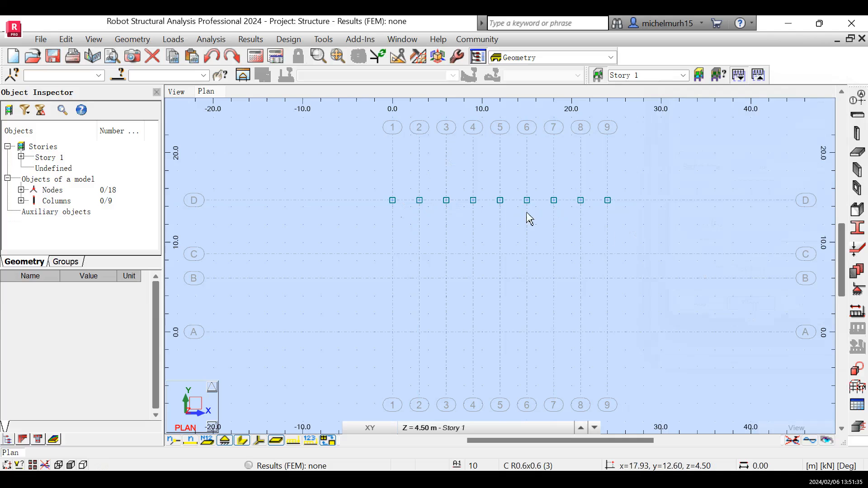
# Copy the row of columns on axis D to axis C with the translation vector 0,-6,0
pyautogui.moveTo(353, 171); pyautogui.dragTo(628, 212)
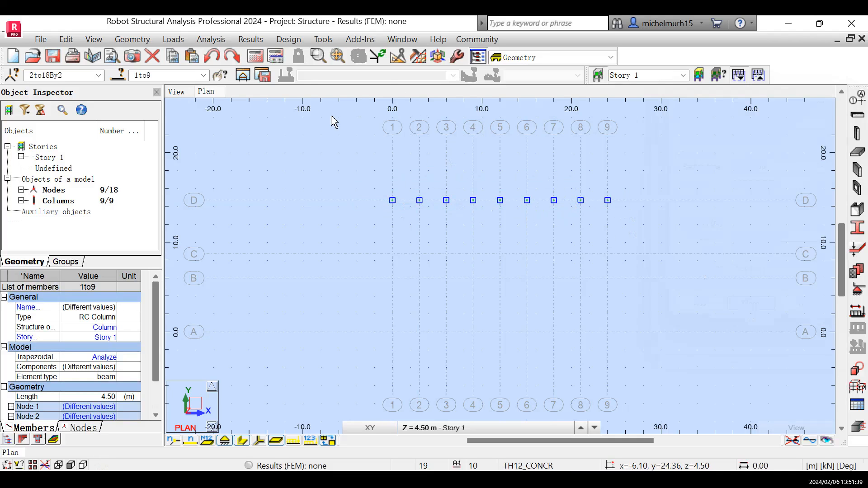
pyautogui.click(396, 59)
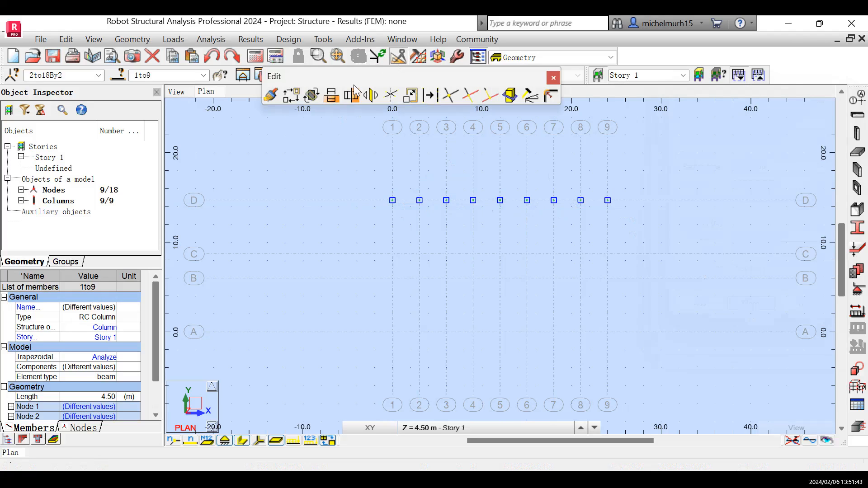
pyautogui.click(289, 99)
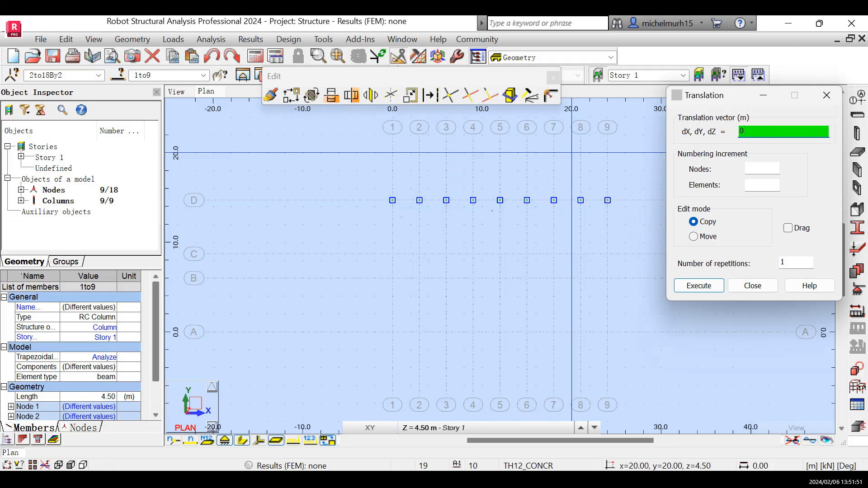
pyautogui.write(',-6,0')
pyautogui.click(698, 286)
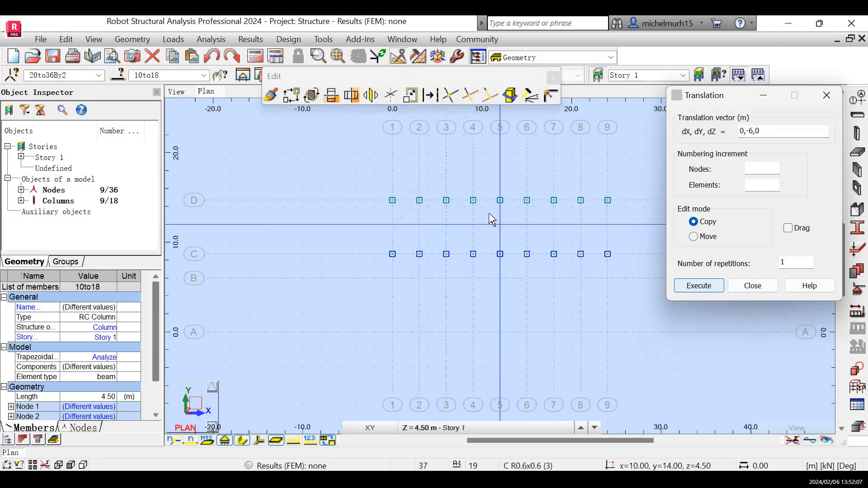
pyautogui.click(750, 291)
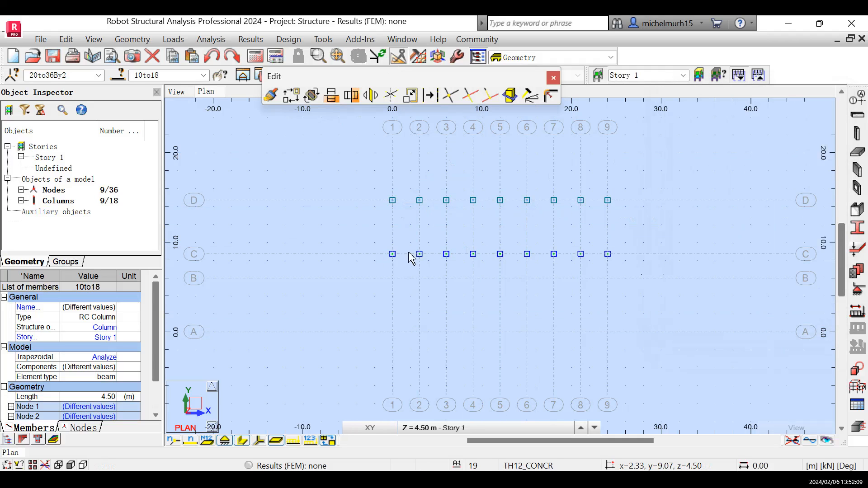
# Copy the row of columns on axis C to axis B with the translation vector 0,-2.7,0
pyautogui.moveTo(389, 267); pyautogui.dragTo(626, 274)
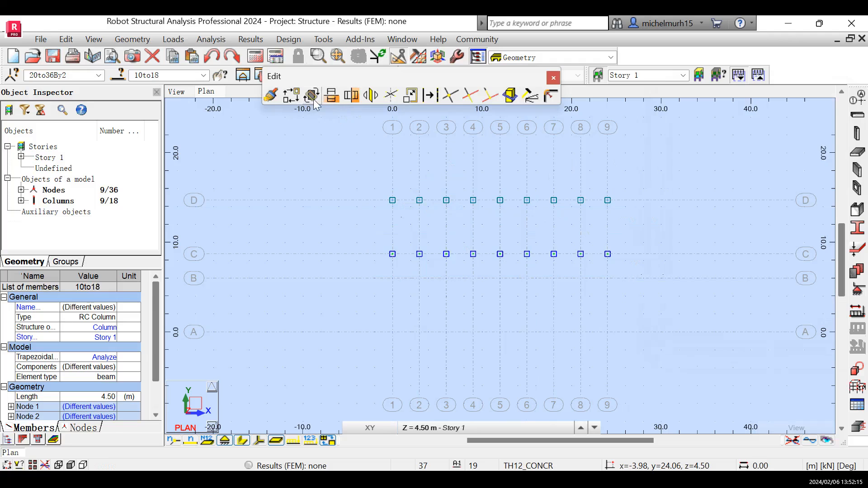
pyautogui.click(291, 95)
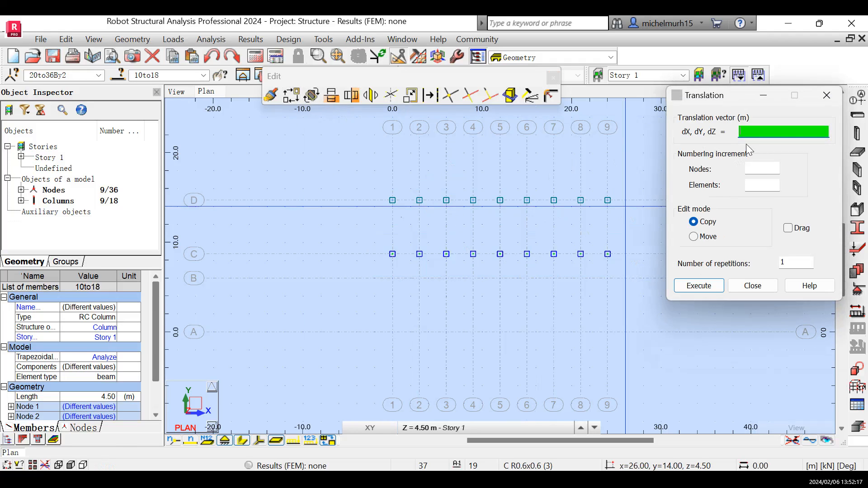
pyautogui.write('0,-')
pyautogui.click(701, 286)
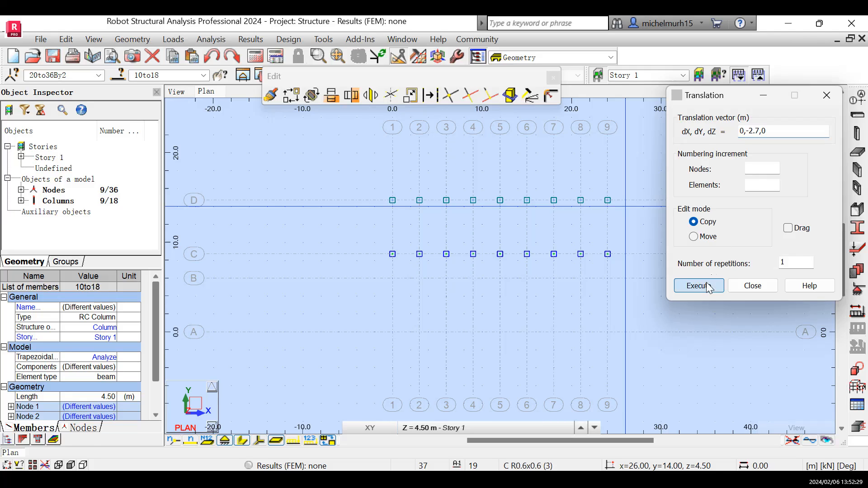
pyautogui.click(753, 286)
# Copy the row of columns on axis B to axis A with the translation vector 0,-6,0
pyautogui.moveTo(383, 270); pyautogui.dragTo(621, 297)
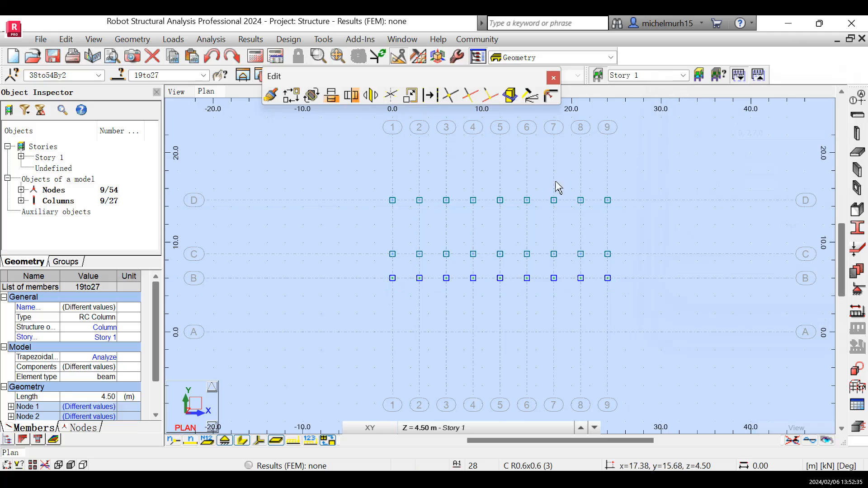
pyautogui.click(291, 95)
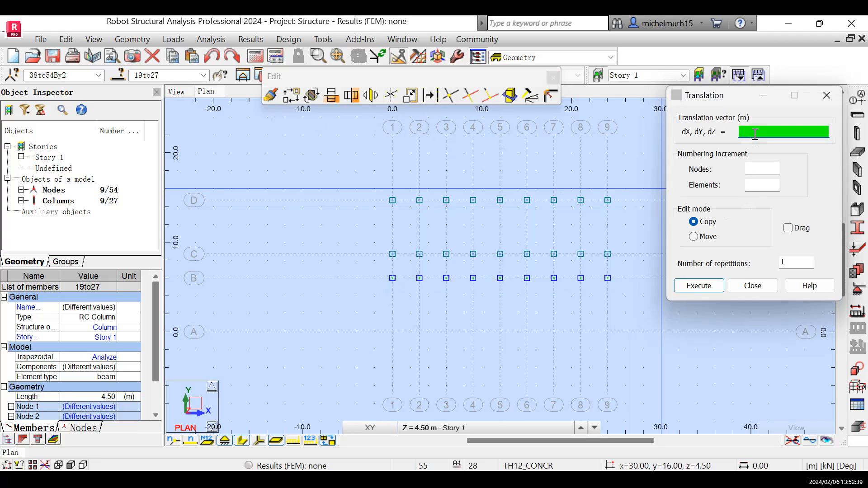
pyautogui.write('0,-6,0')
pyautogui.click(704, 286)
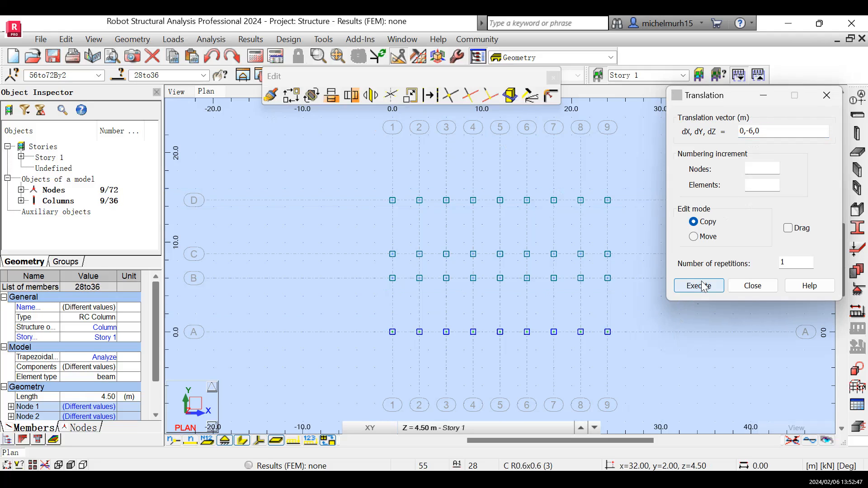
pyautogui.click(753, 286)
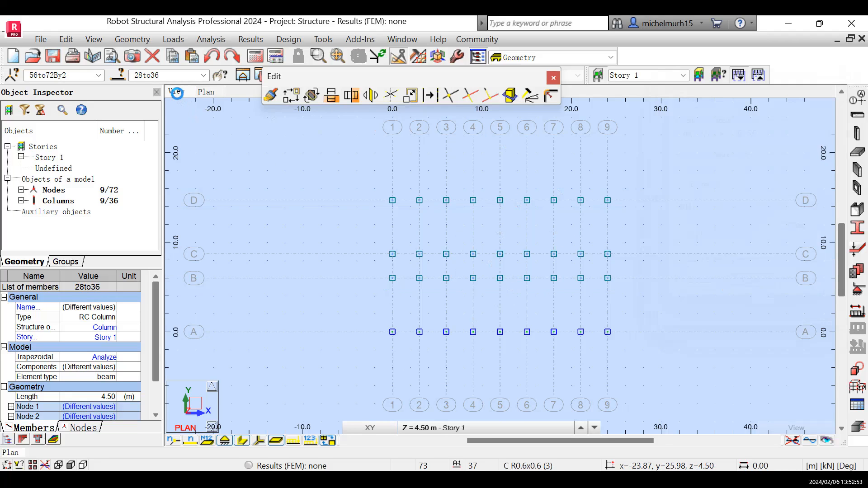
# Switch to the 3D view and examine the Story 1 columns and their base supports
pyautogui.click(177, 92)
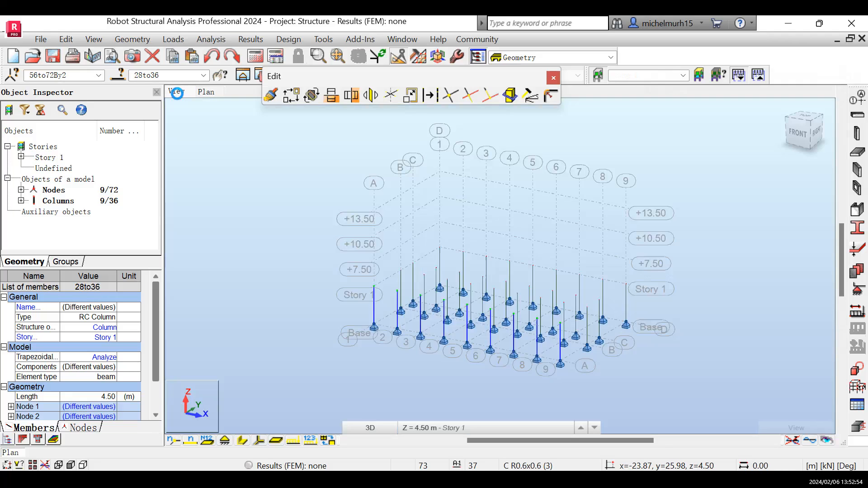
pyautogui.click(553, 78)
pyautogui.scroll(1, 611, 268)
pyautogui.scroll(3, 609, 262)
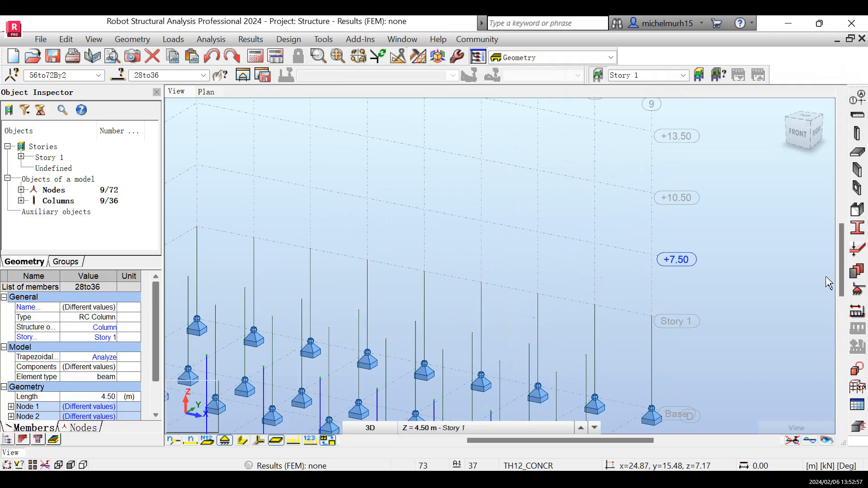
pyautogui.moveTo(845, 254); pyautogui.dragTo(845, 274)
pyautogui.scroll(-3, 549, 291)
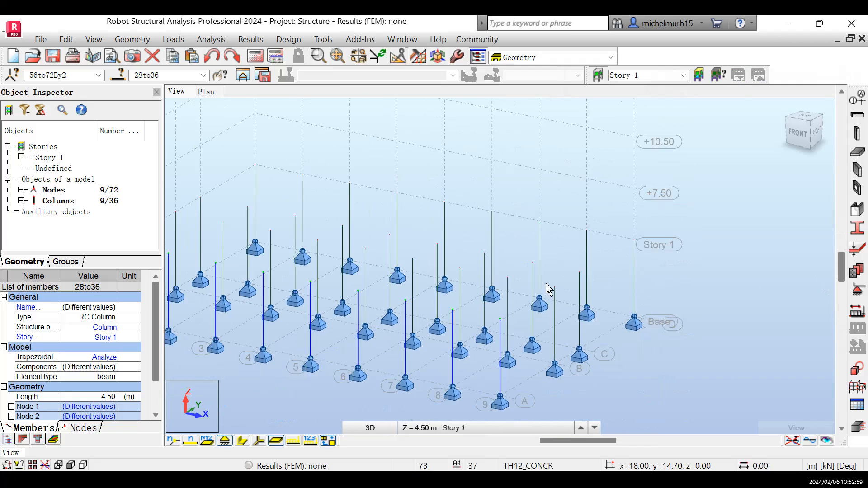
pyautogui.scroll(1, 306, 312)
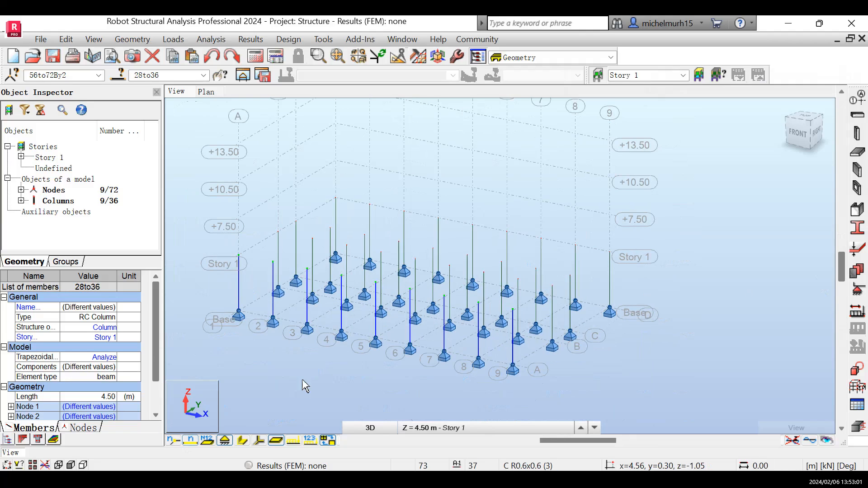
# Switch to the Story 1 plan view and set up a new beam with the section type RC beam
pyautogui.click(216, 92)
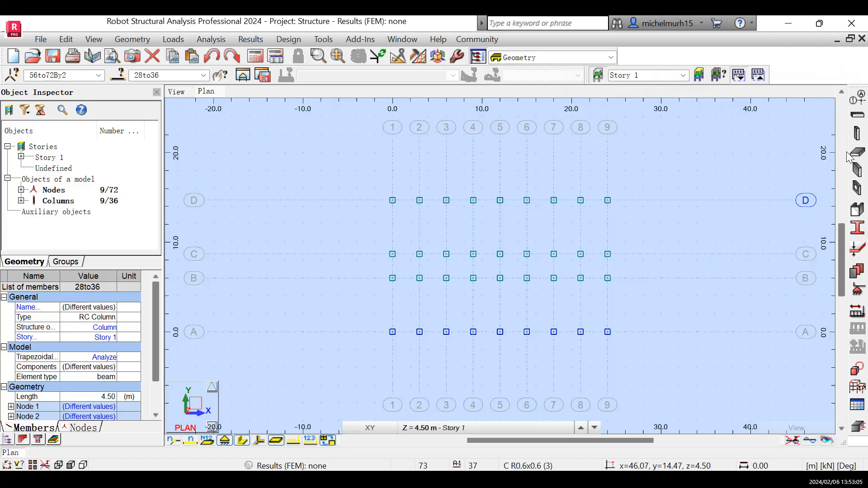
pyautogui.click(858, 117)
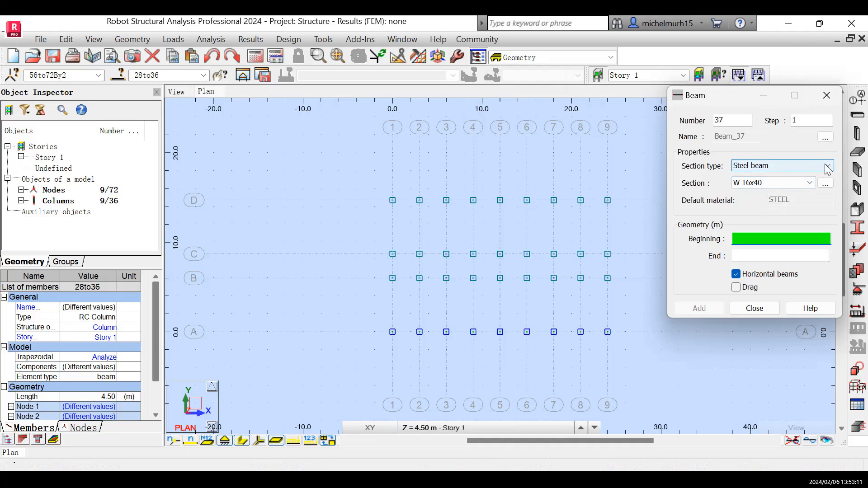
pyautogui.click(828, 169)
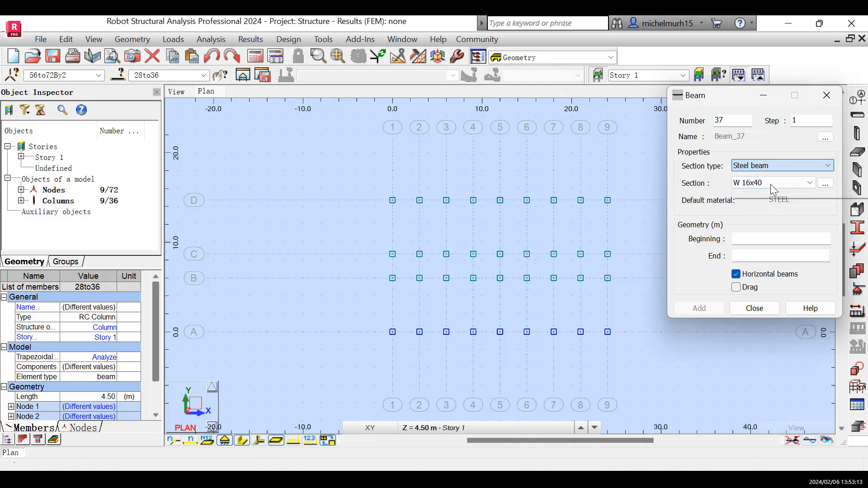
pyautogui.click(772, 184)
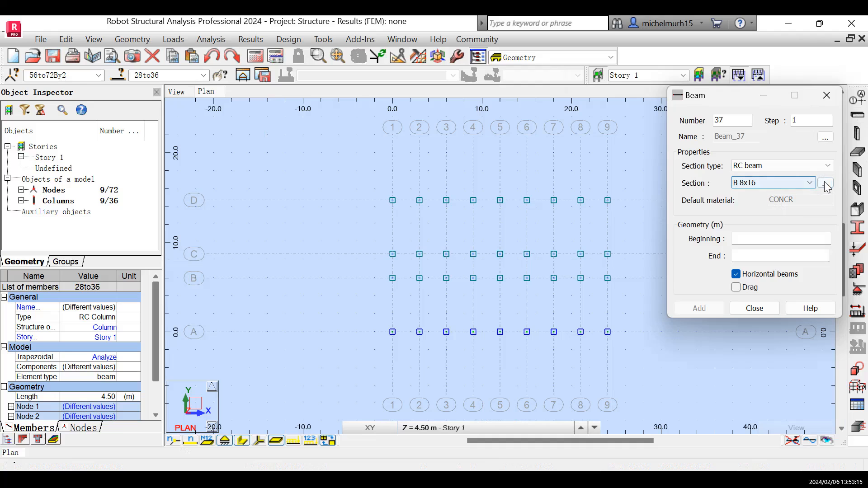
# Define a rectangular RC beam section with b 0.25 m and h 0.50 m and add it as B R0.25x0.50
pyautogui.click(826, 184)
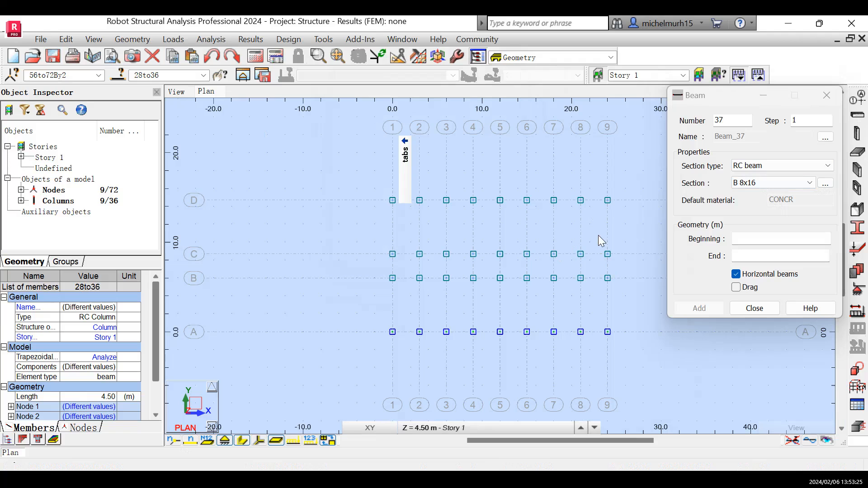
pyautogui.press('BackSpace')
pyautogui.press('BackSpace')
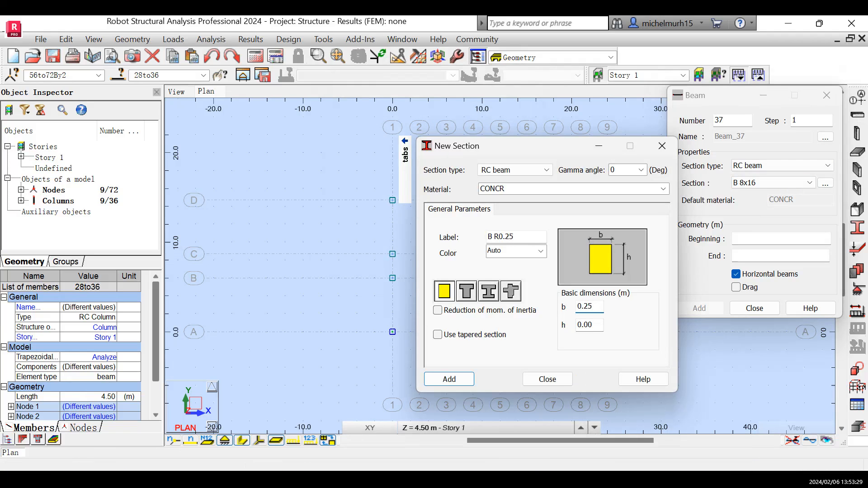
pyautogui.press('BackSpace')
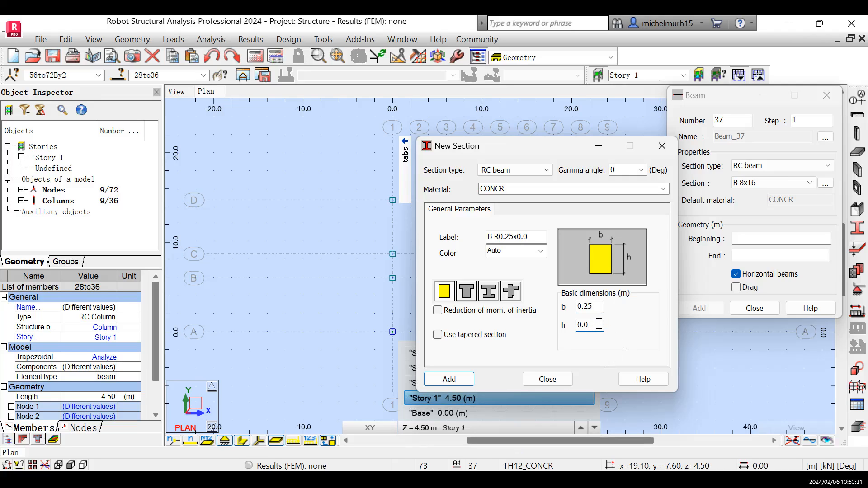
pyautogui.write('5')
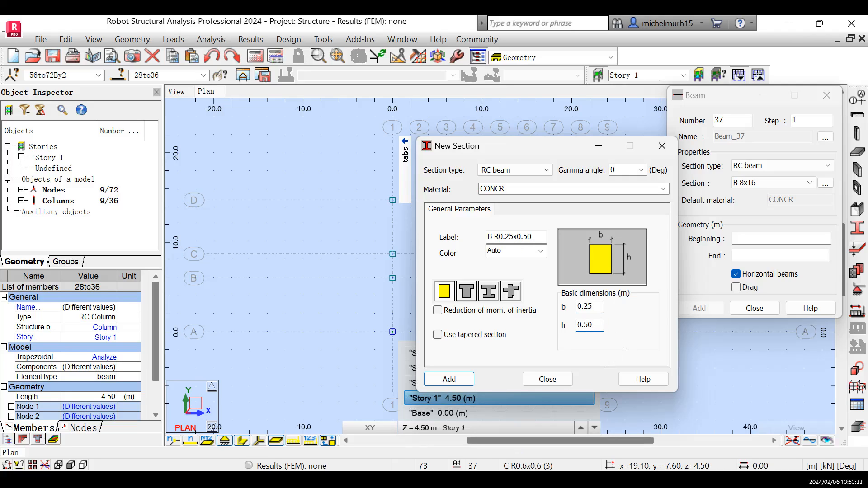
pyautogui.click(455, 385)
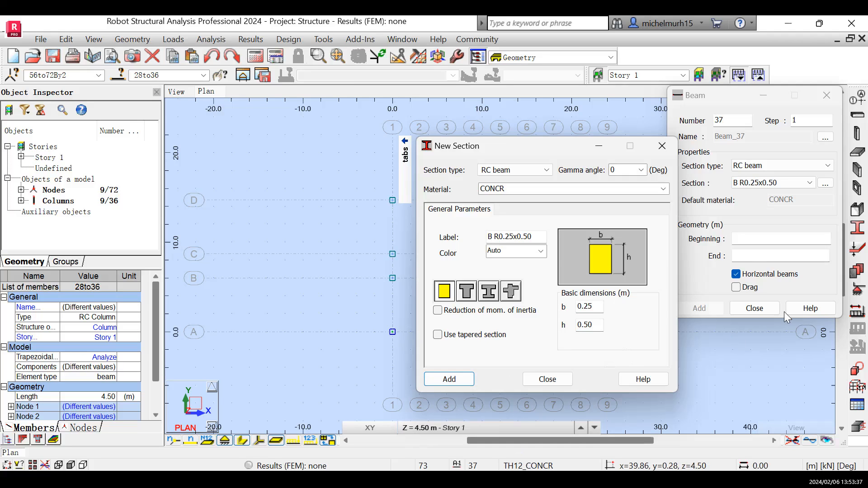
pyautogui.click(539, 382)
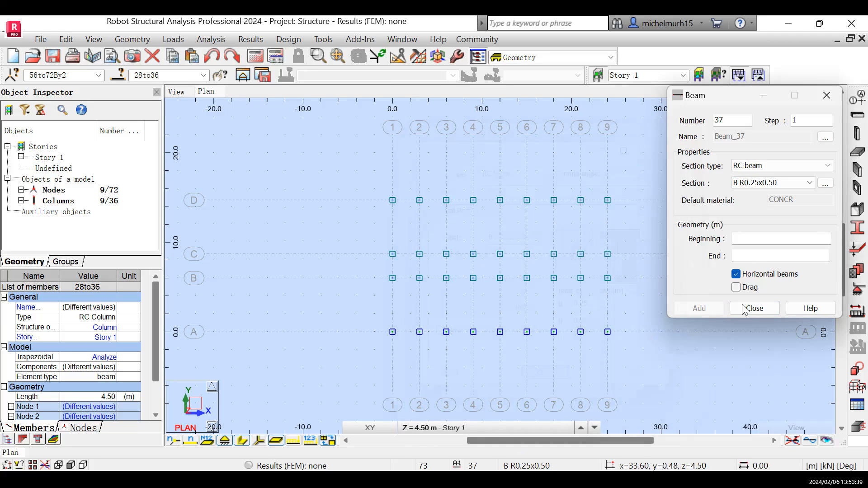
# Draw B R0.25x0.50 beams along axes D, C, B and A, each running from axis 1 to axis 9
pyautogui.click(755, 237)
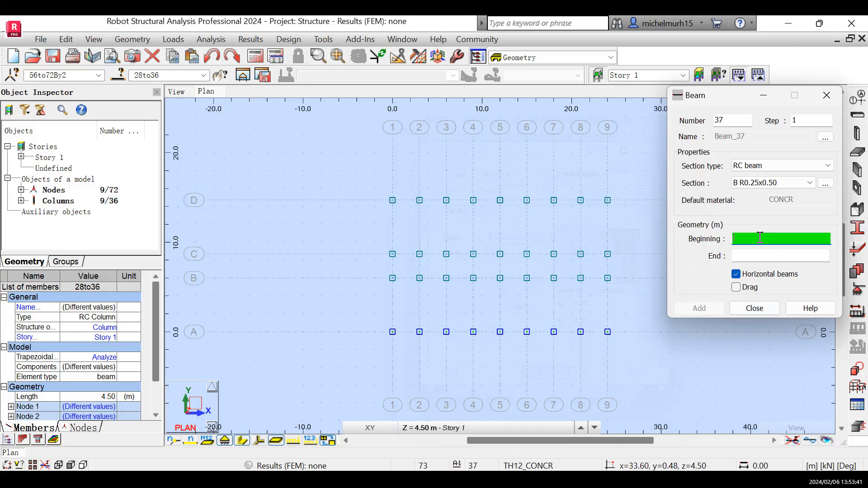
pyautogui.click(394, 201)
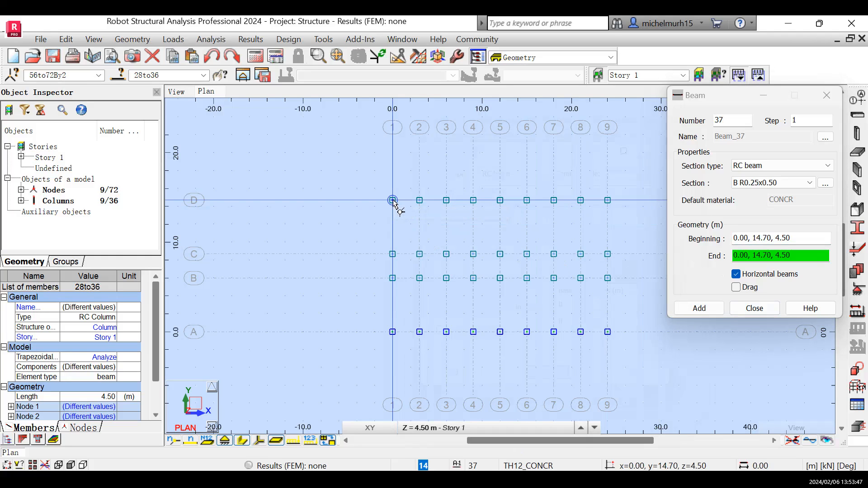
pyautogui.click(608, 200)
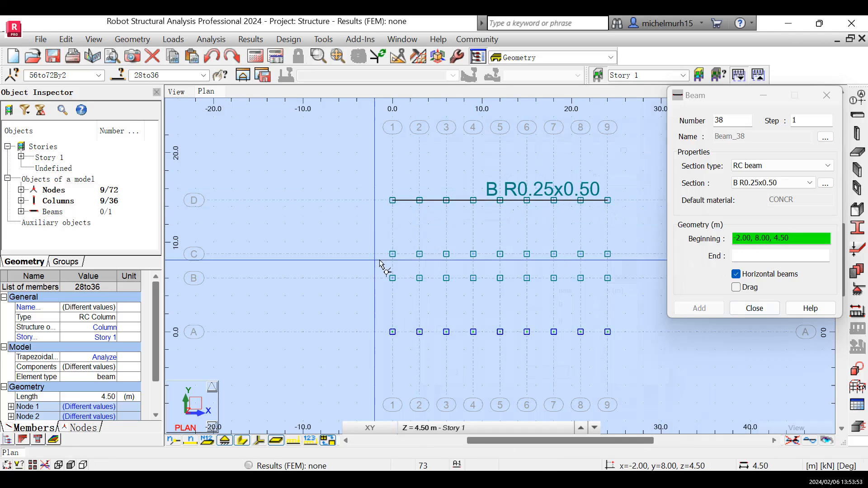
pyautogui.click(392, 255)
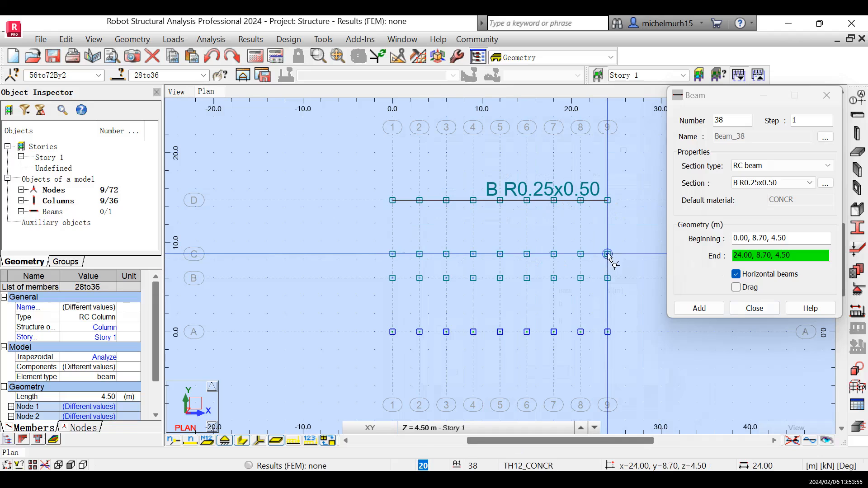
pyautogui.click(393, 279)
pyautogui.click(608, 278)
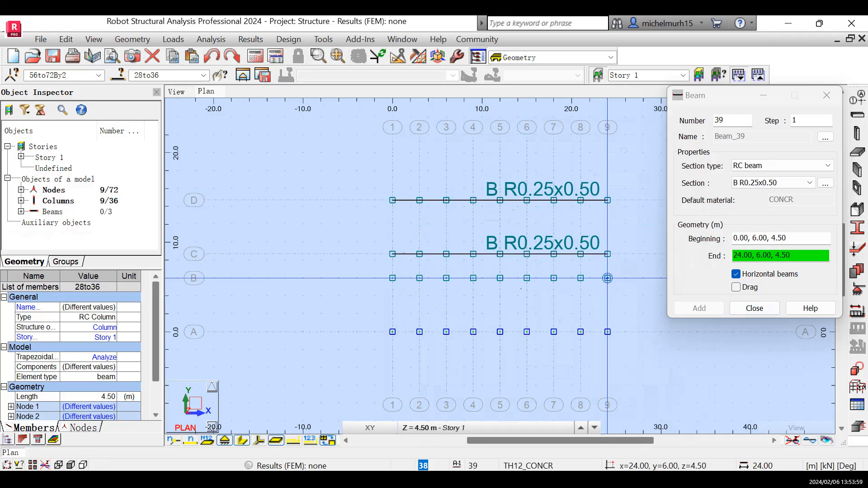
pyautogui.click(392, 332)
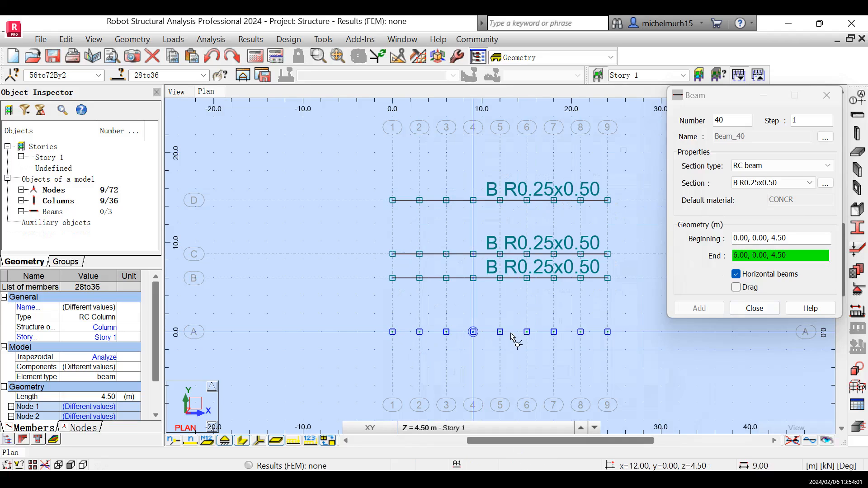
pyautogui.click(607, 333)
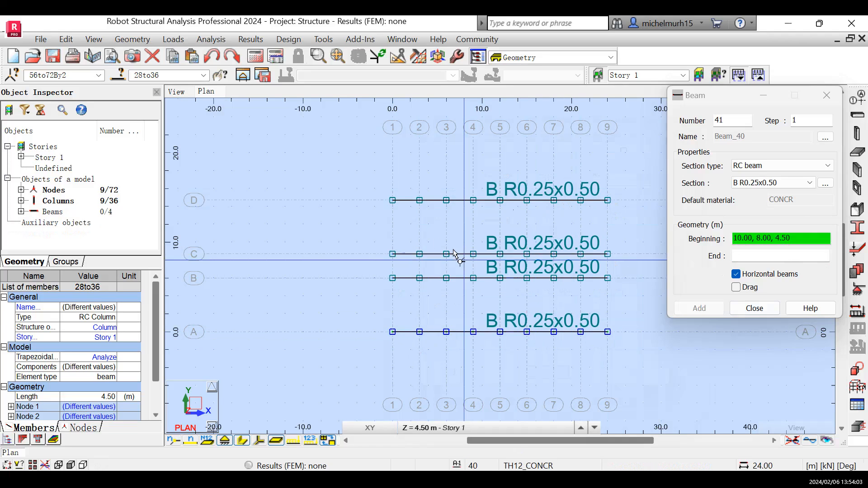
# Draw B R0.25x0.50 beams along axes 1, 2 and 3, each running from axis D to axis A
pyautogui.click(393, 200)
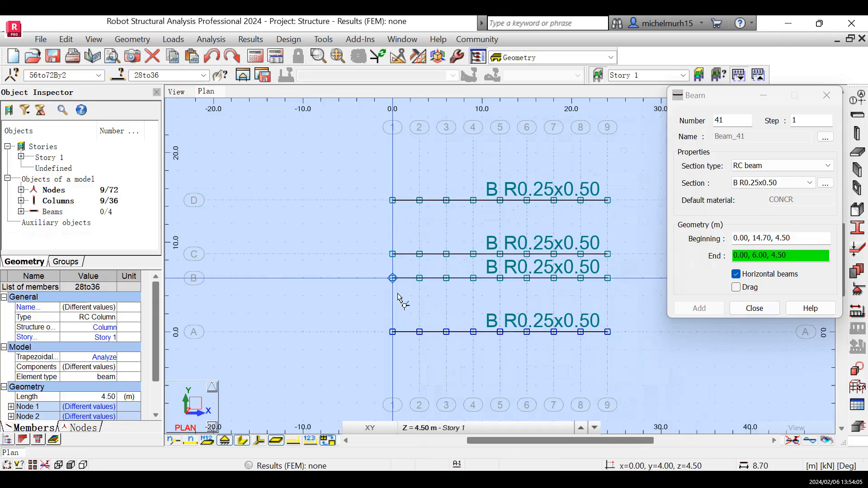
pyautogui.click(392, 332)
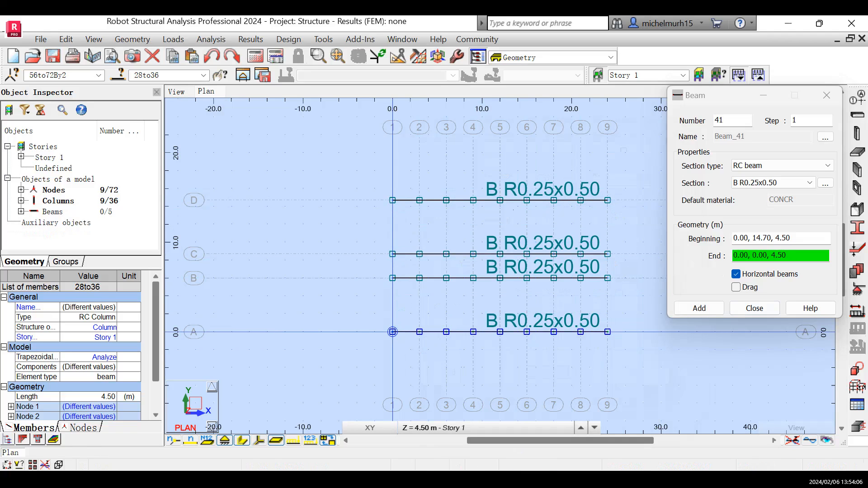
pyautogui.click(420, 200)
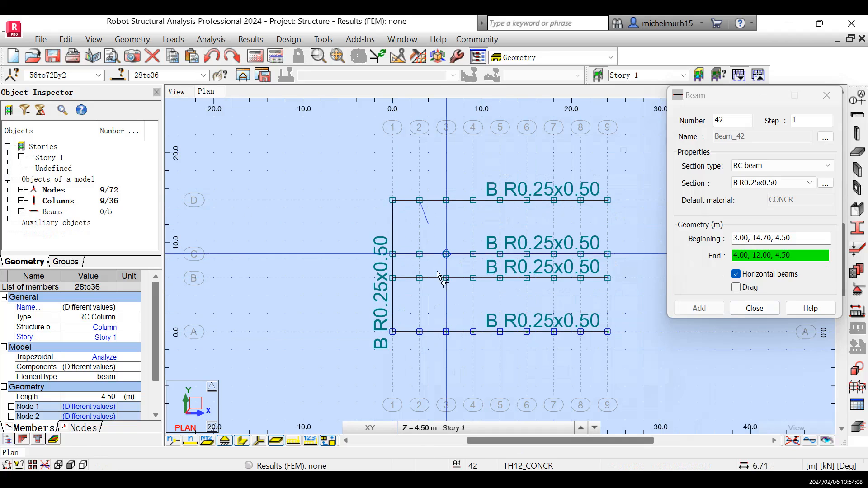
pyautogui.click(420, 332)
pyautogui.click(447, 200)
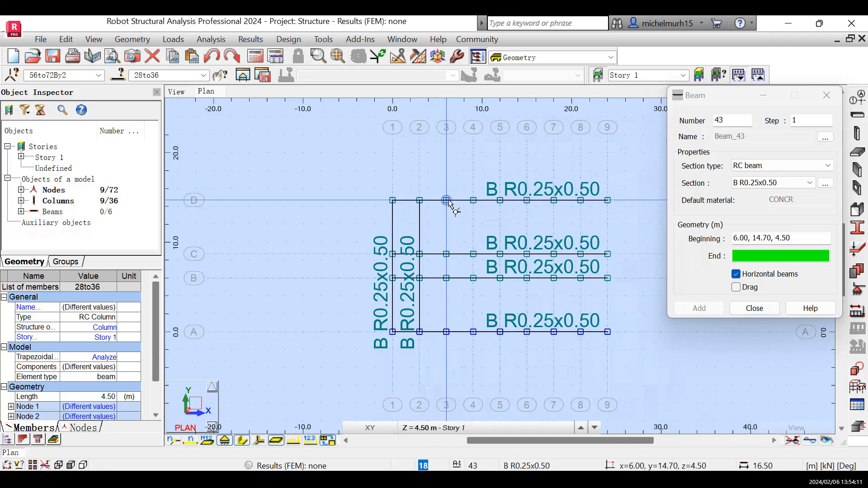
pyautogui.click(447, 332)
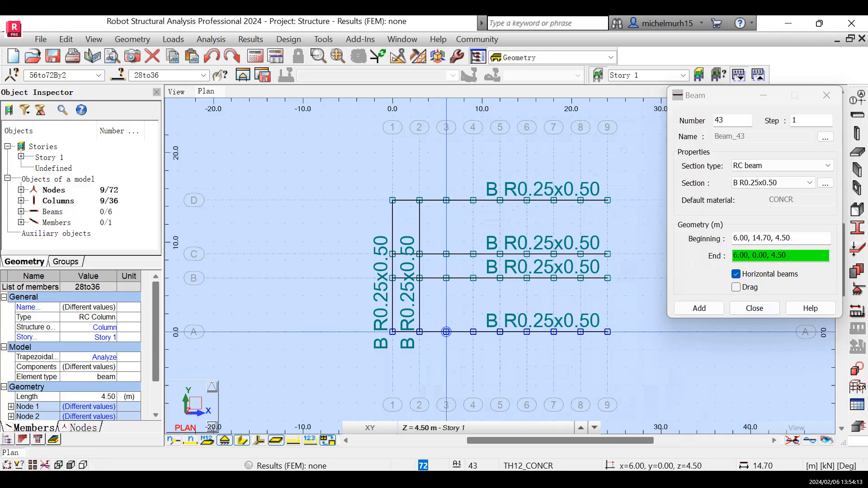
# Draw B R0.25x0.50 beams along axes 4, 5 and 6, each running from axis D to axis A
pyautogui.click(474, 200)
pyautogui.click(474, 332)
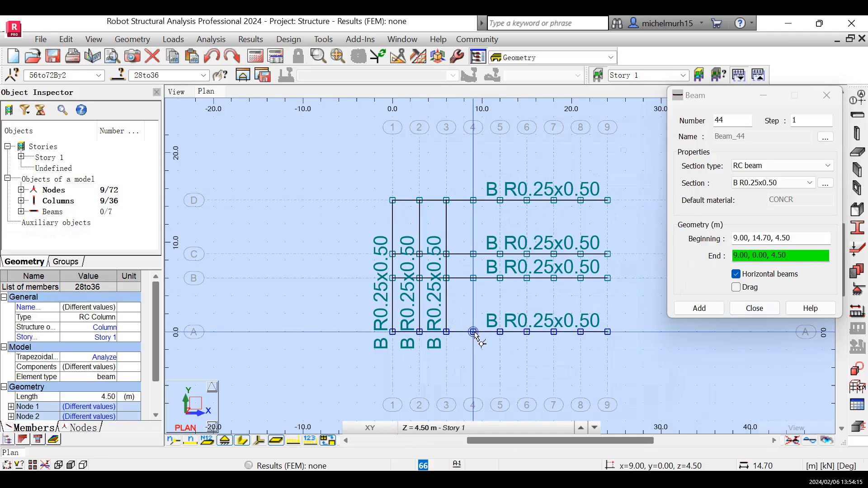
pyautogui.click(501, 200)
pyautogui.click(500, 332)
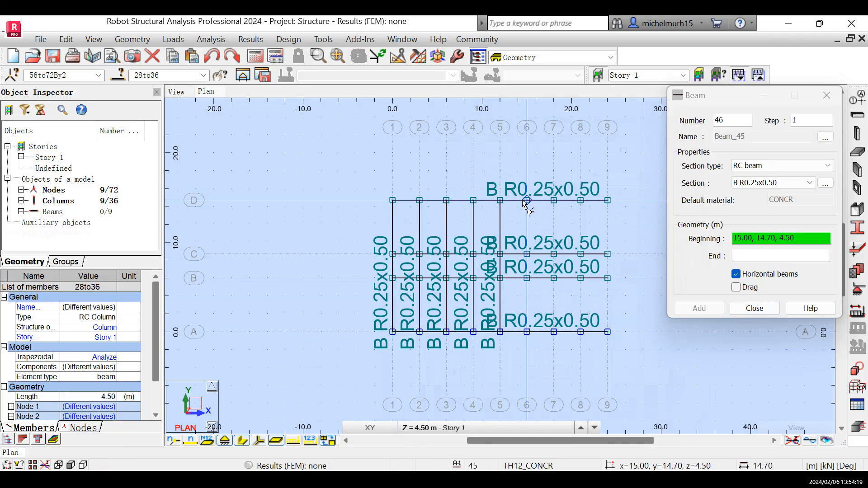
pyautogui.click(527, 200)
pyautogui.click(527, 332)
# Draw B R0.25x0.50 beams along axes 9, 8 and 7 from axis D to axis A, and finish beam placement
pyautogui.click(608, 200)
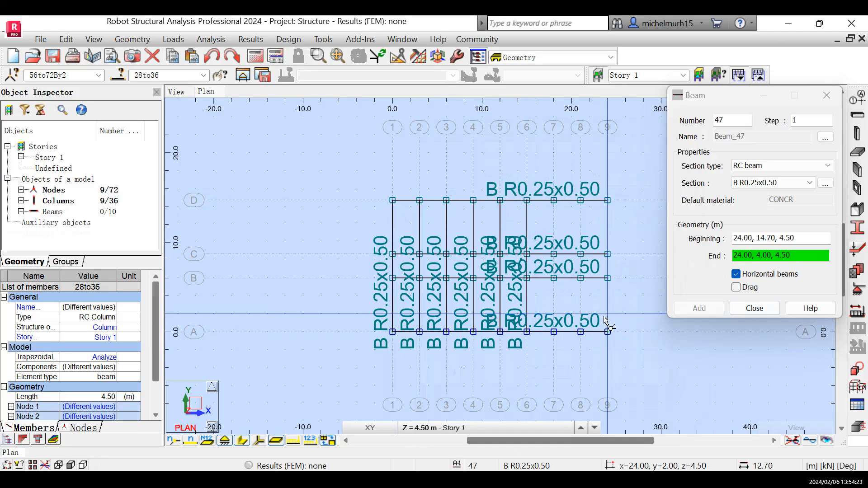
pyautogui.click(580, 200)
pyautogui.click(581, 332)
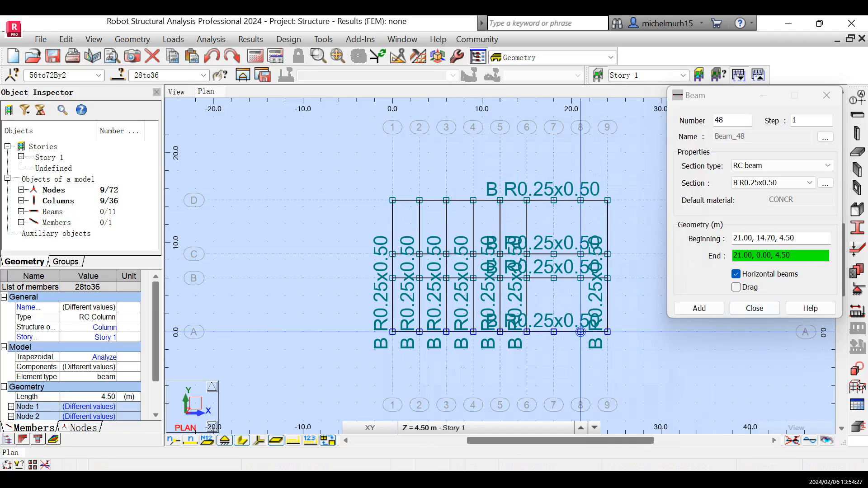
pyautogui.click(554, 200)
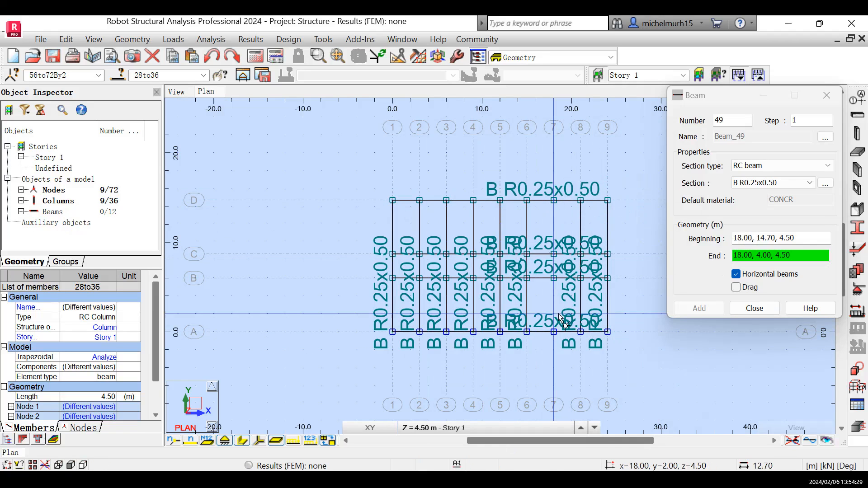
pyautogui.click(554, 332)
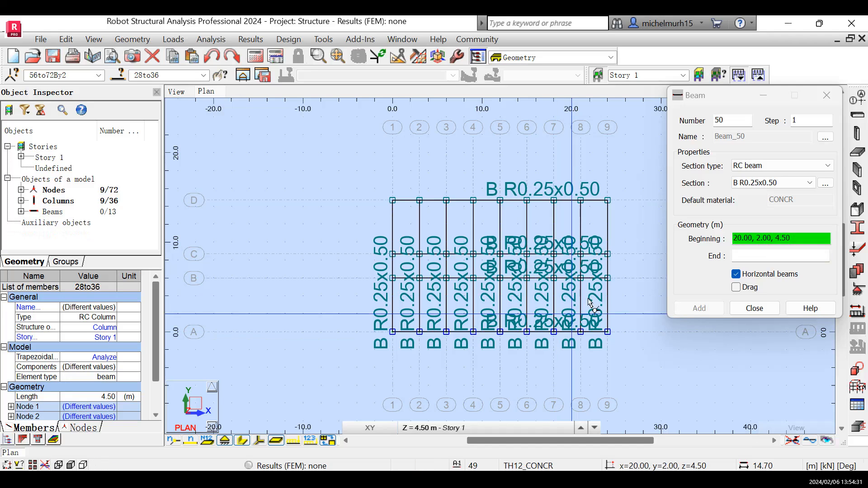
pyautogui.click(755, 309)
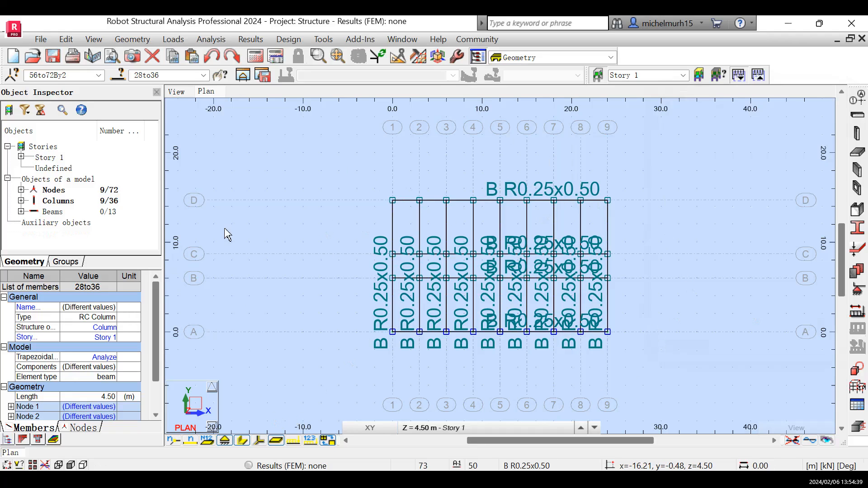
# Show the section shapes of the members in the 3D view, clear the selection and inspect the beam-column joints near axes 9 and A
pyautogui.click(180, 91)
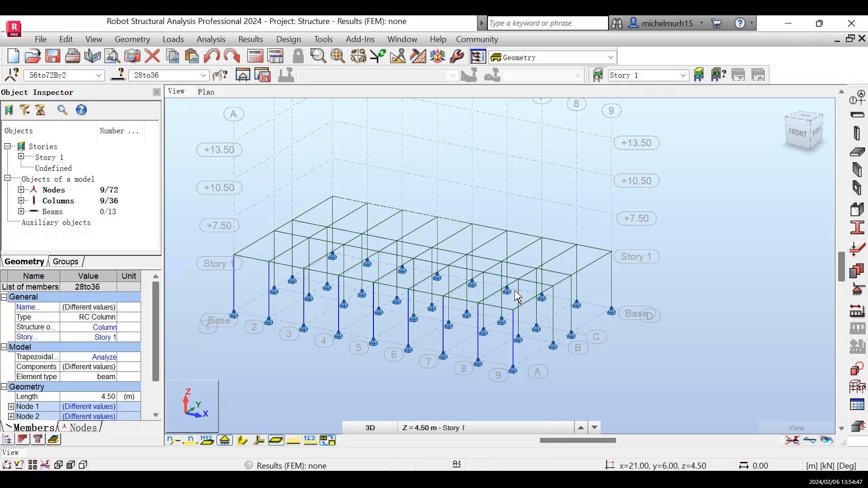
pyautogui.click(242, 440)
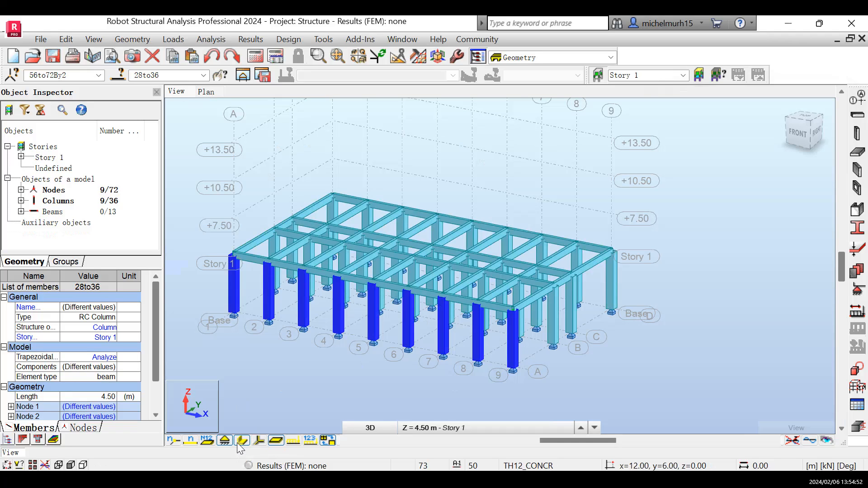
pyautogui.click(758, 378)
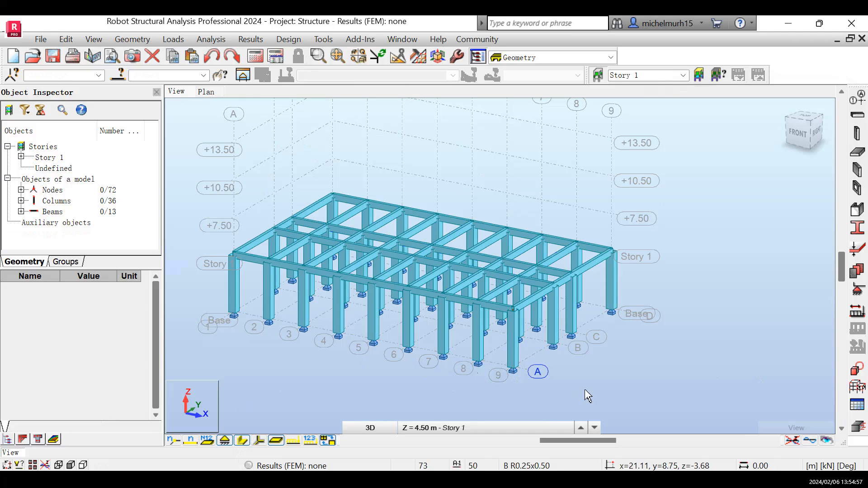
pyautogui.scroll(4, 519, 379)
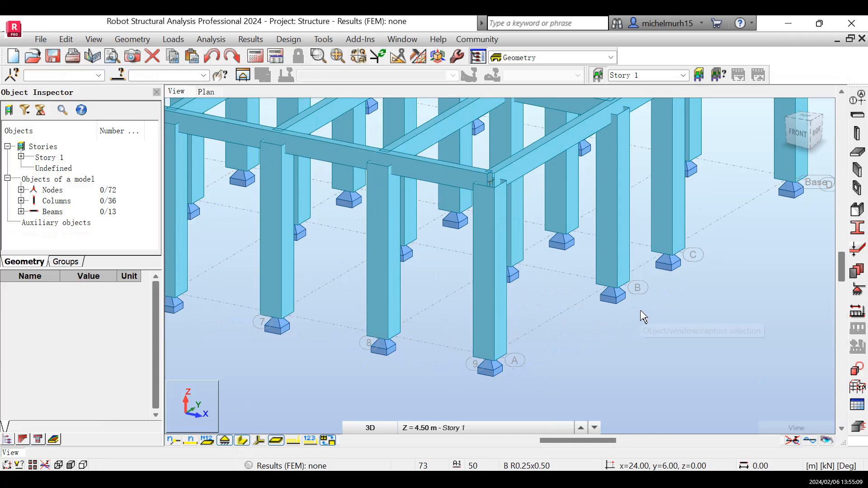
pyautogui.scroll(-1, 644, 317)
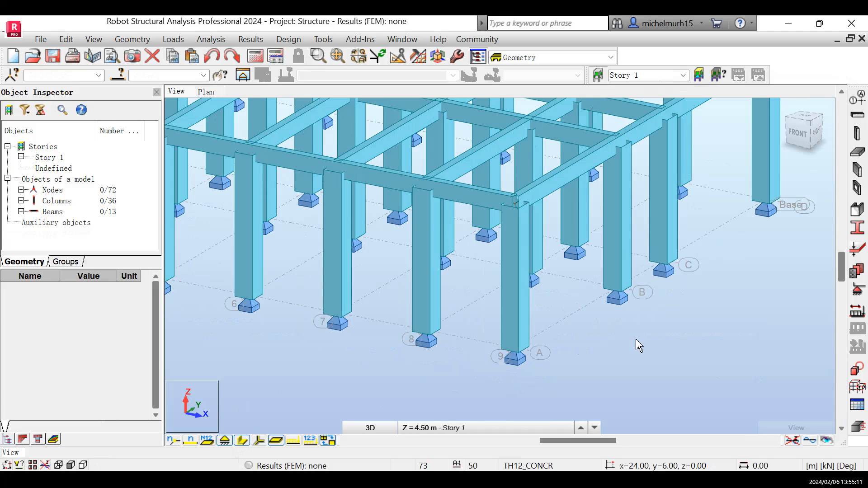